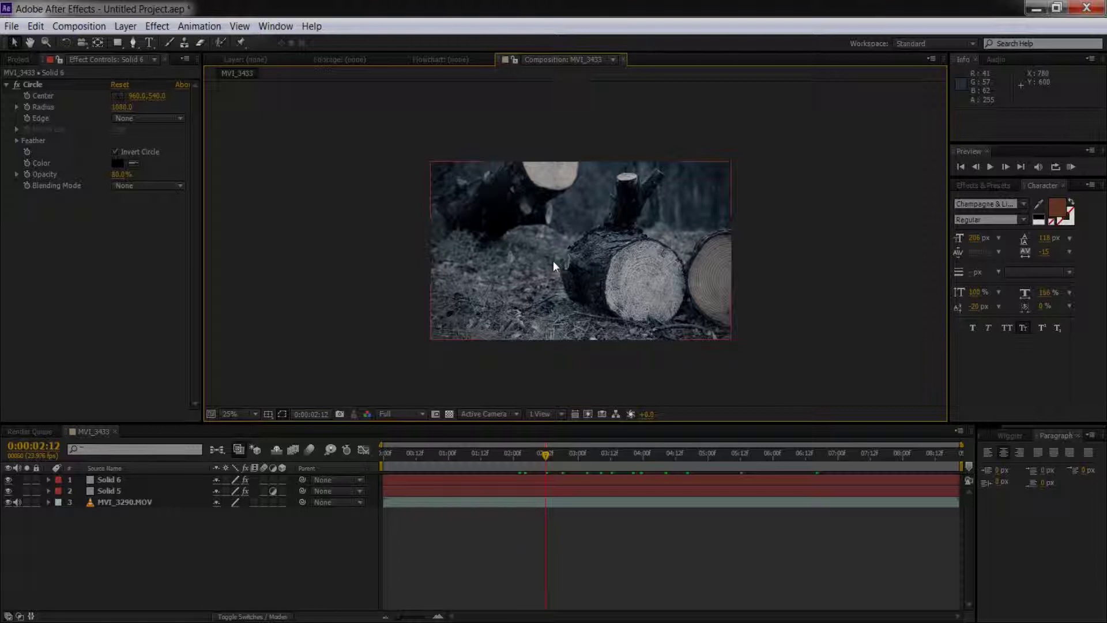
Step: Delete the Solid 5 and Solid 6 layers above the MVI_3290.MOV footage
click(972, 185)
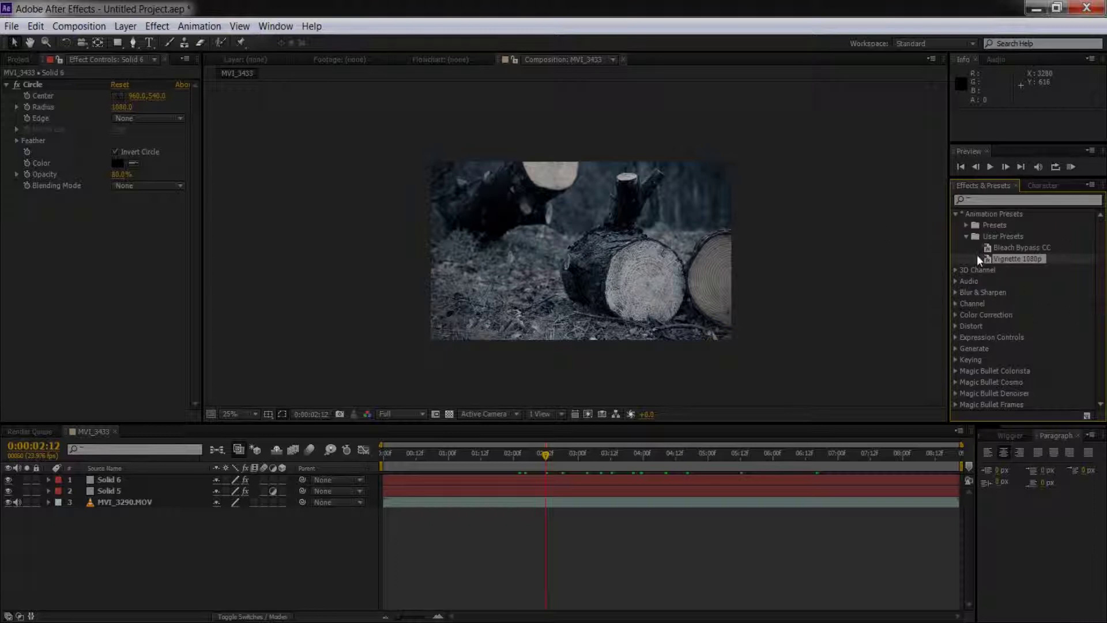
drag(991, 258, 113, 488)
shift+click(113, 487)
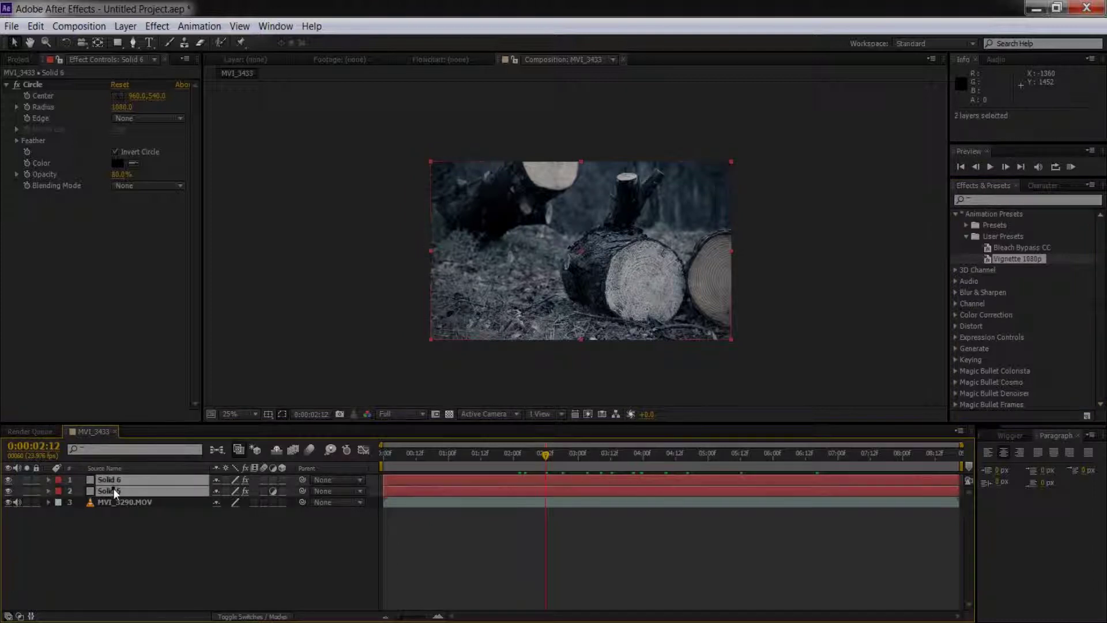
key(Delete)
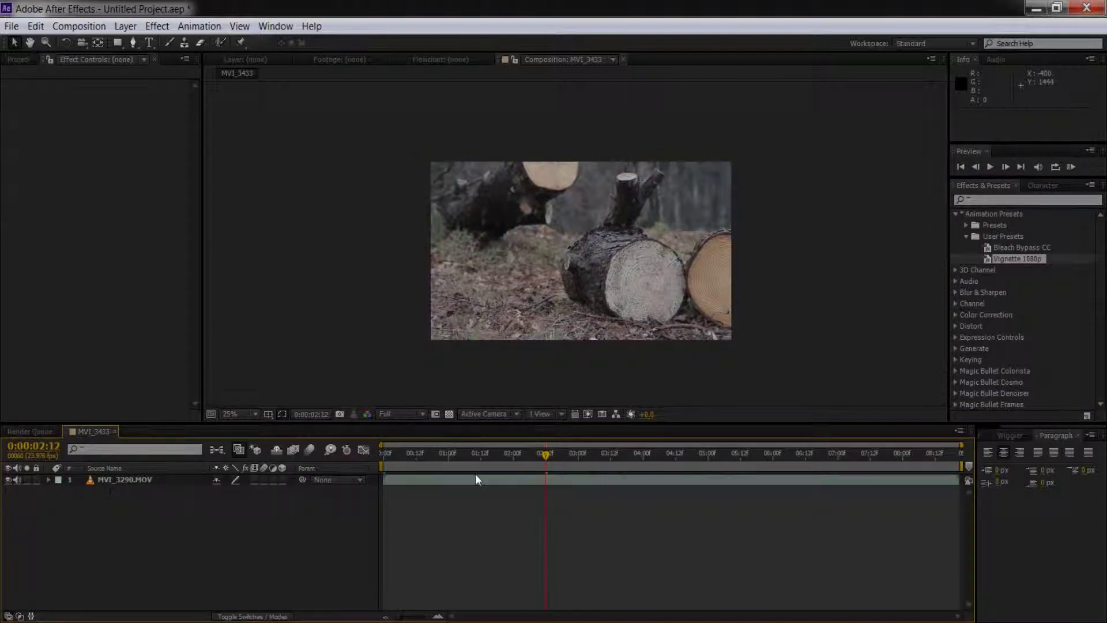
Step: Move the playhead to 0:00:05:20 and add a new adjustment layer above the MVI_3290.MOV footage
click(457, 455)
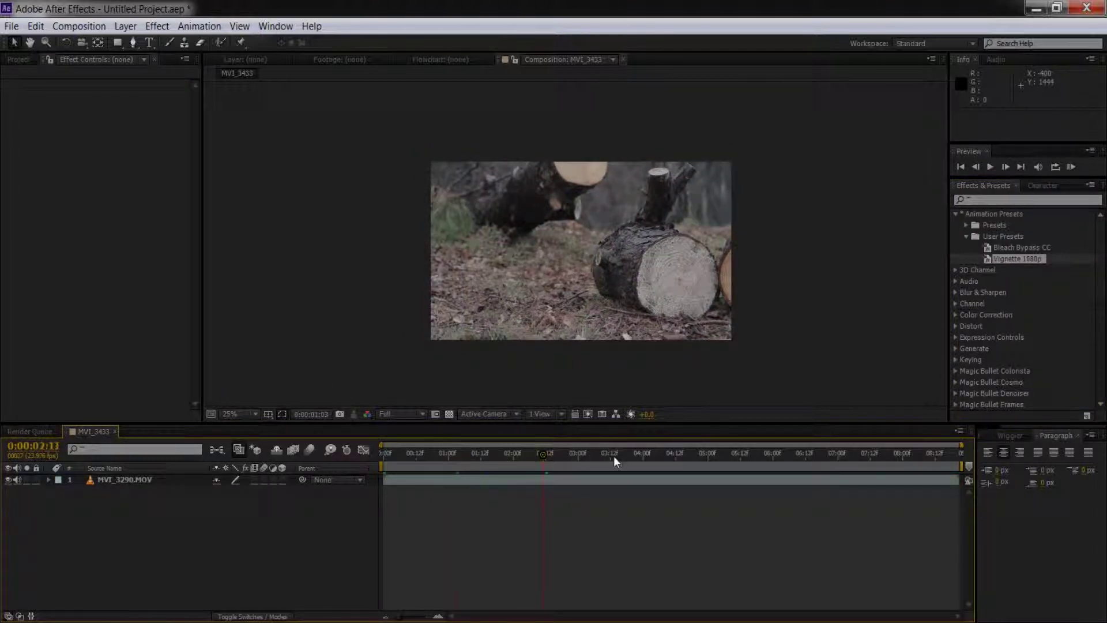
drag(646, 456, 763, 458)
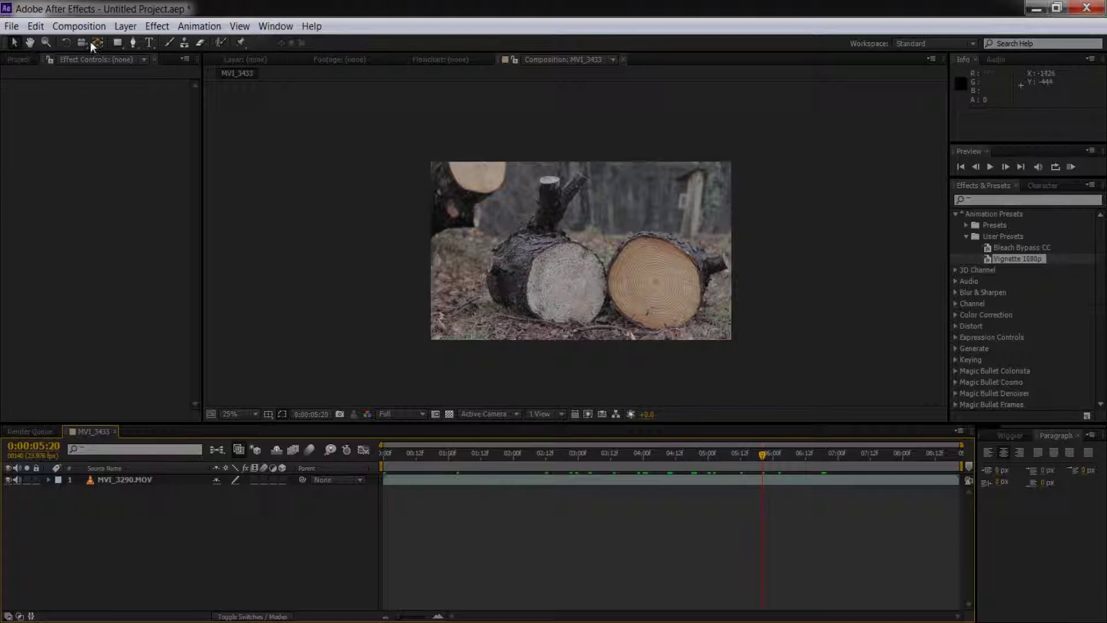
click(126, 26)
mouse_move(137, 45)
click(423, 139)
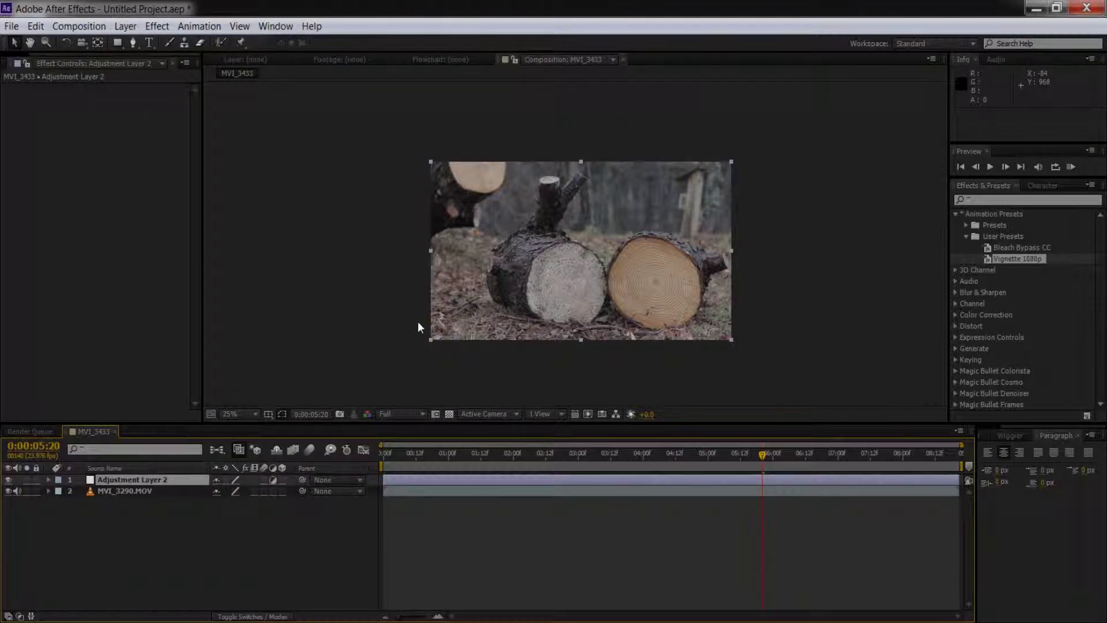
click(161, 510)
click(147, 479)
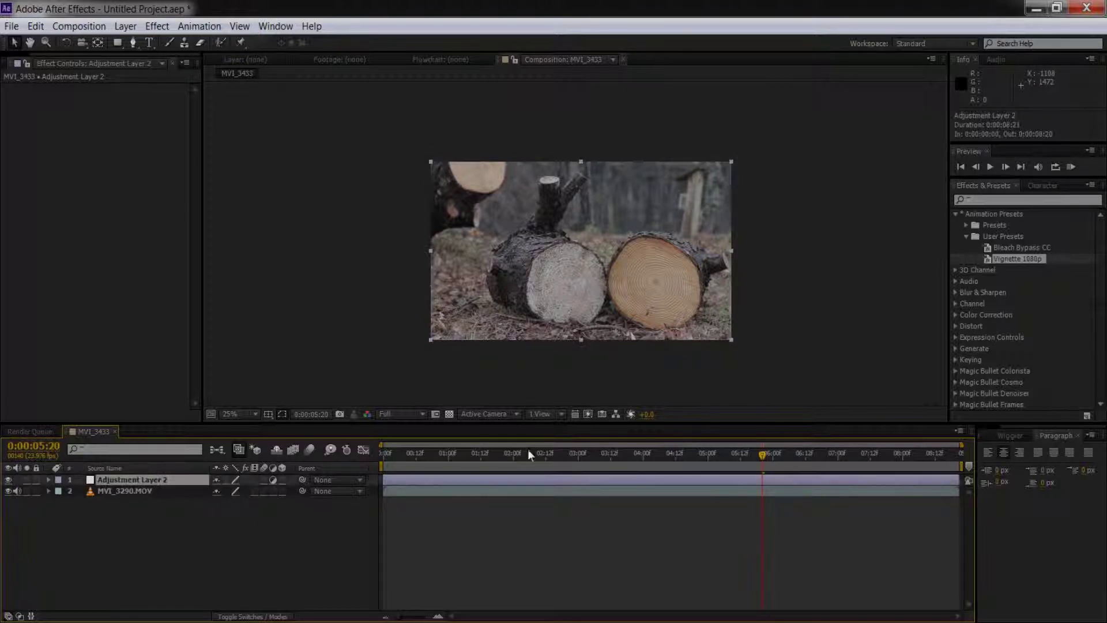
Step: Apply the Tint effect to the adjustment layer and set its Amount to Tint to 25%
click(1008, 200)
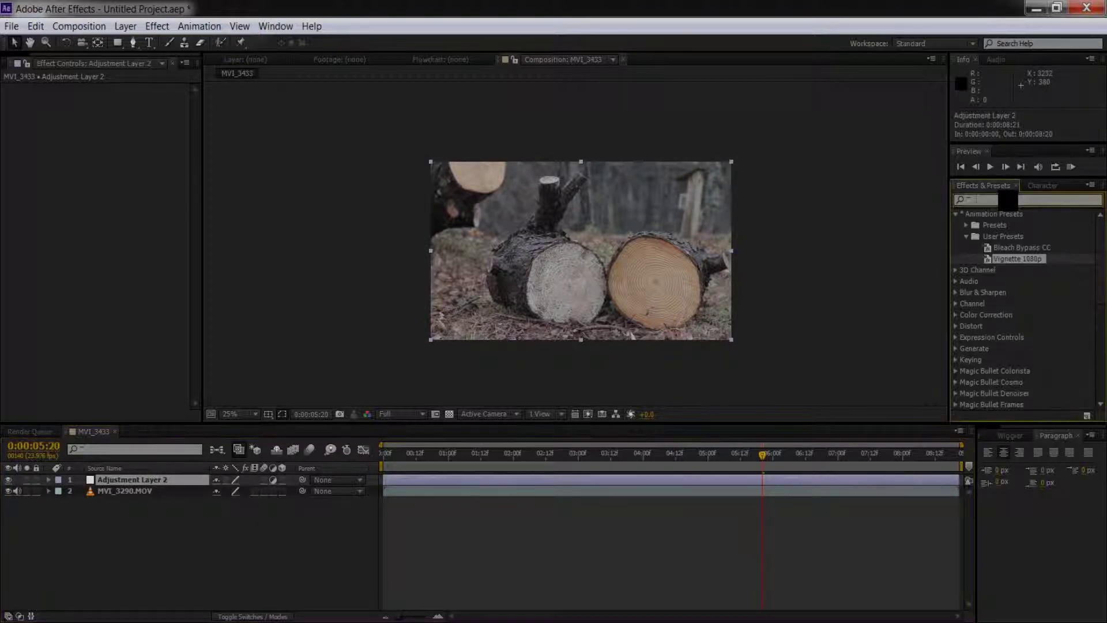
text(tint)
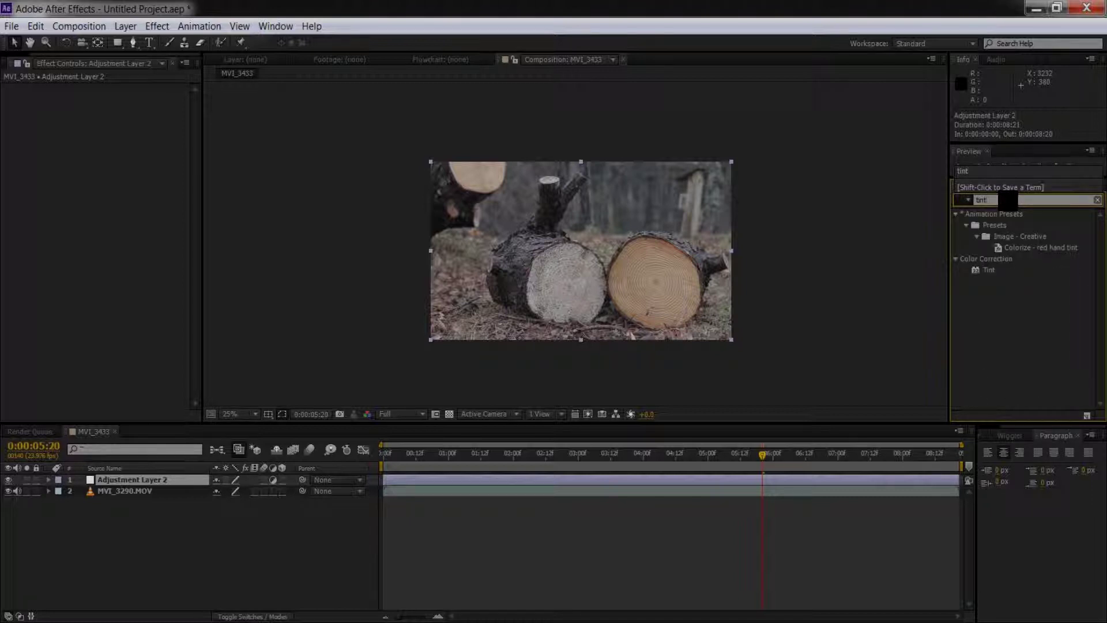
key(Return)
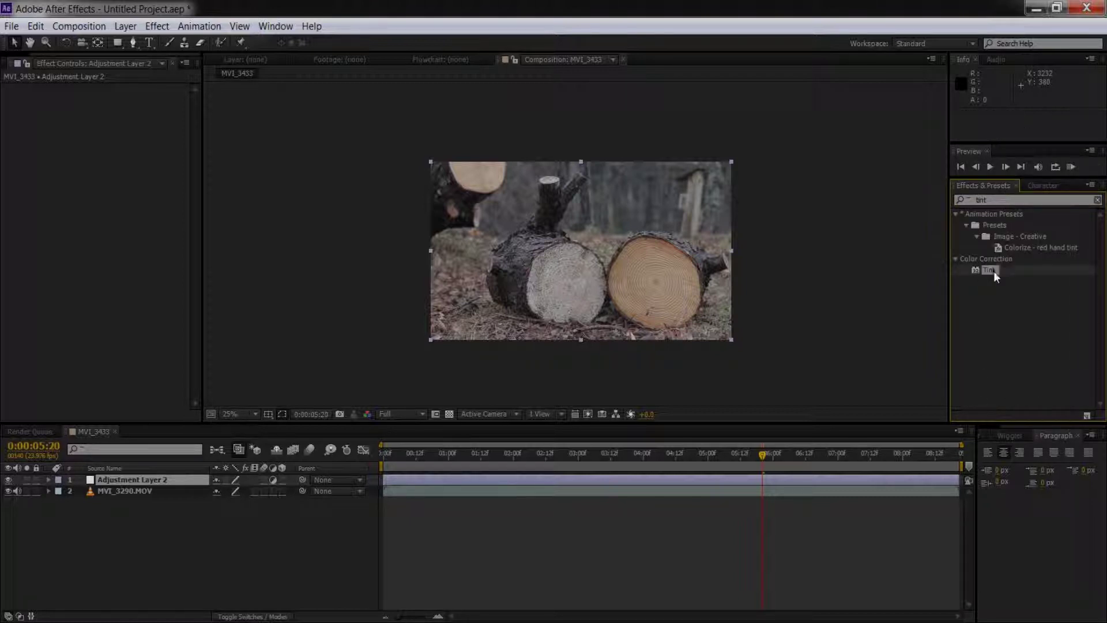
drag(994, 271, 638, 280)
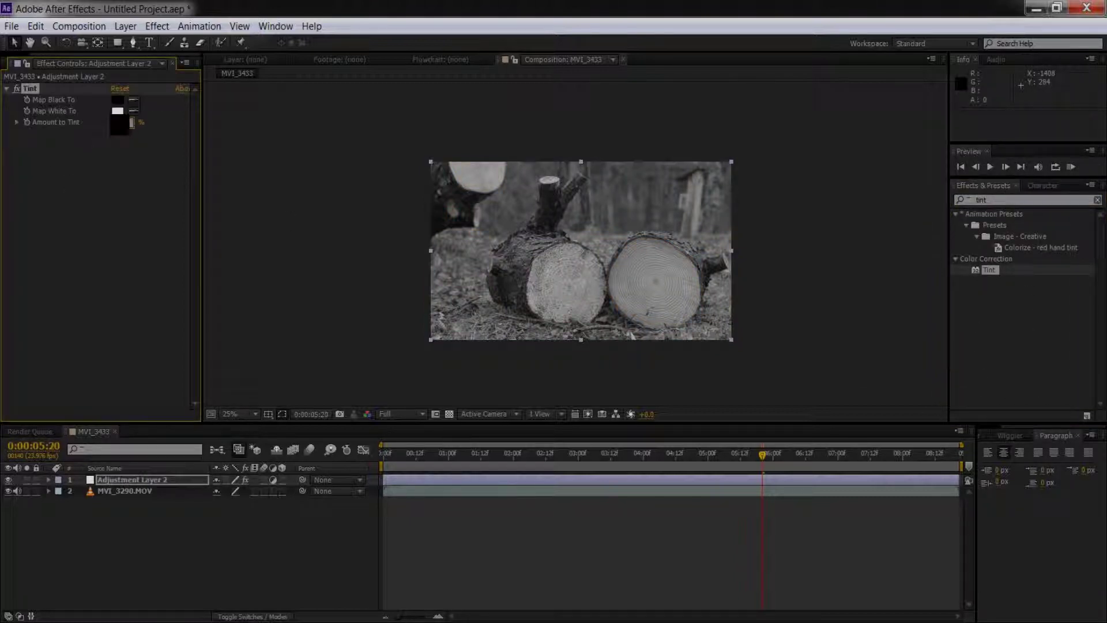
text(25)
click(118, 180)
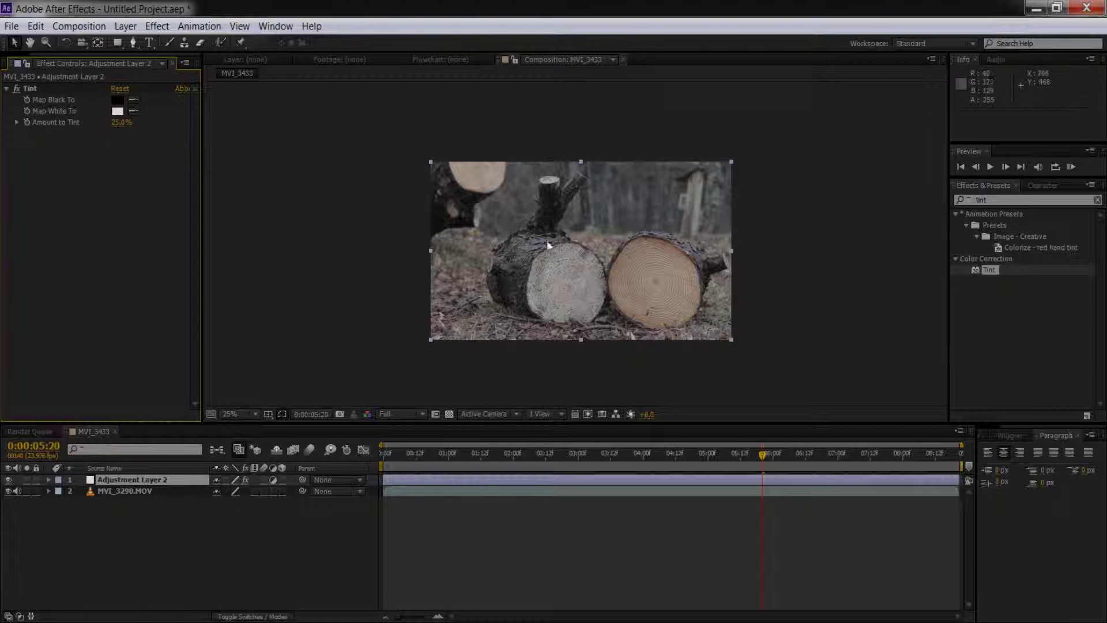
Step: Apply the Curves effect to the adjustment layer and bend its RGB curve into an S shape with darker shadows and brighter highlights
click(988, 189)
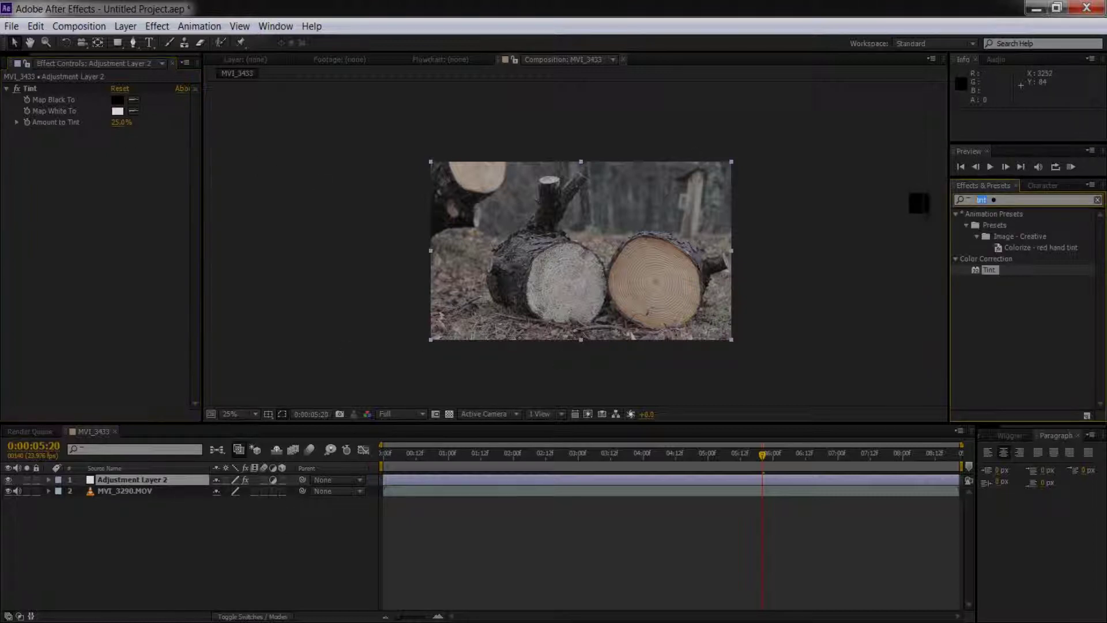
text(curves)
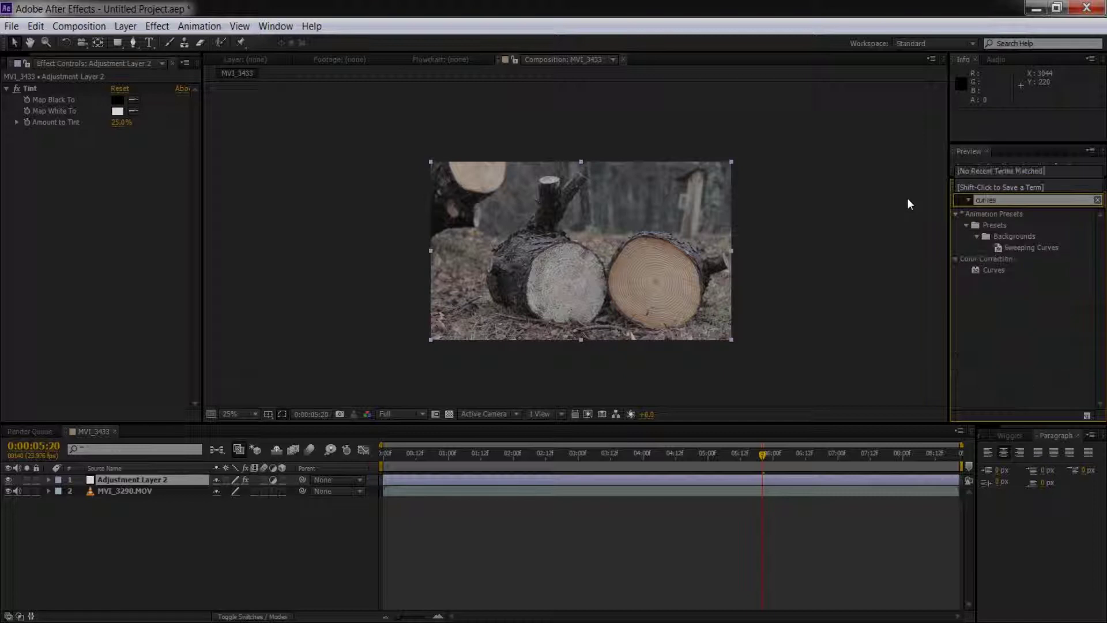
drag(973, 271, 548, 215)
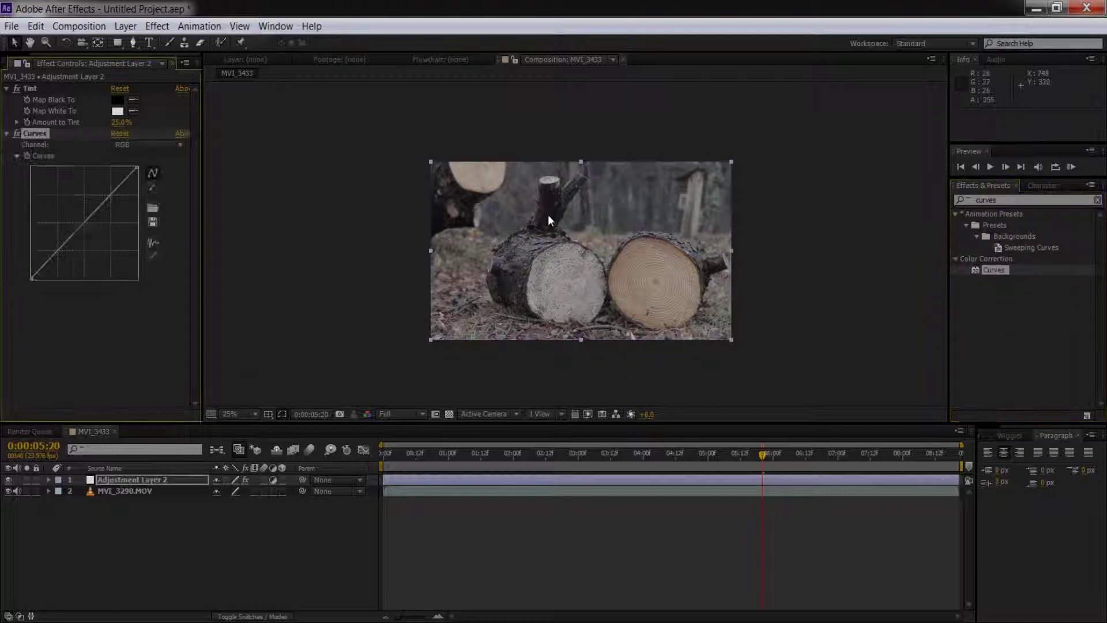
drag(55, 255, 53, 265)
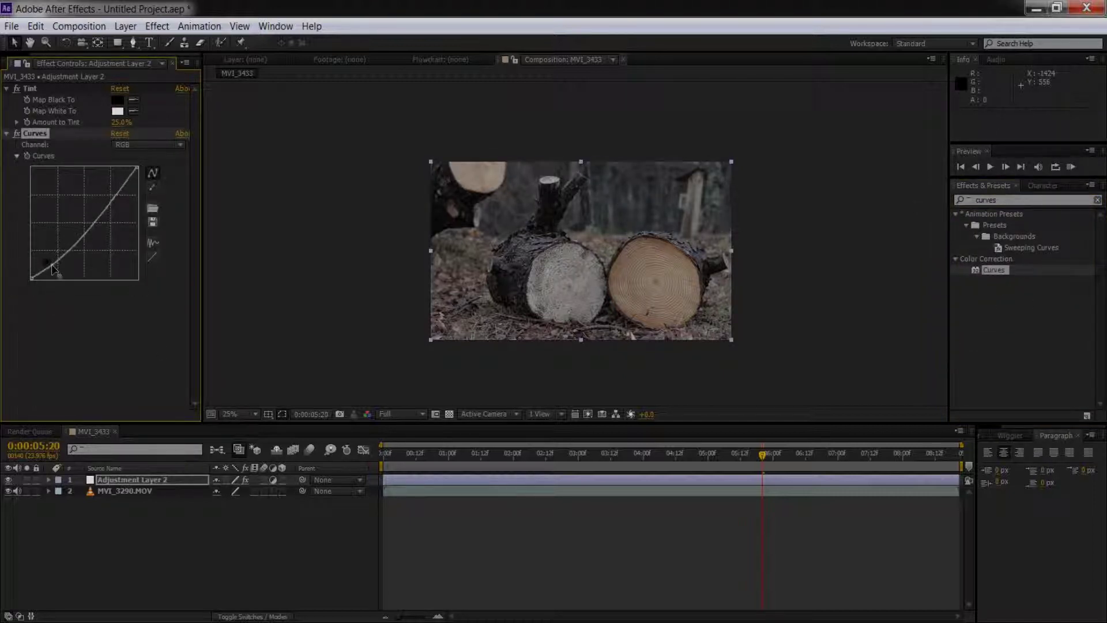
drag(122, 202, 111, 193)
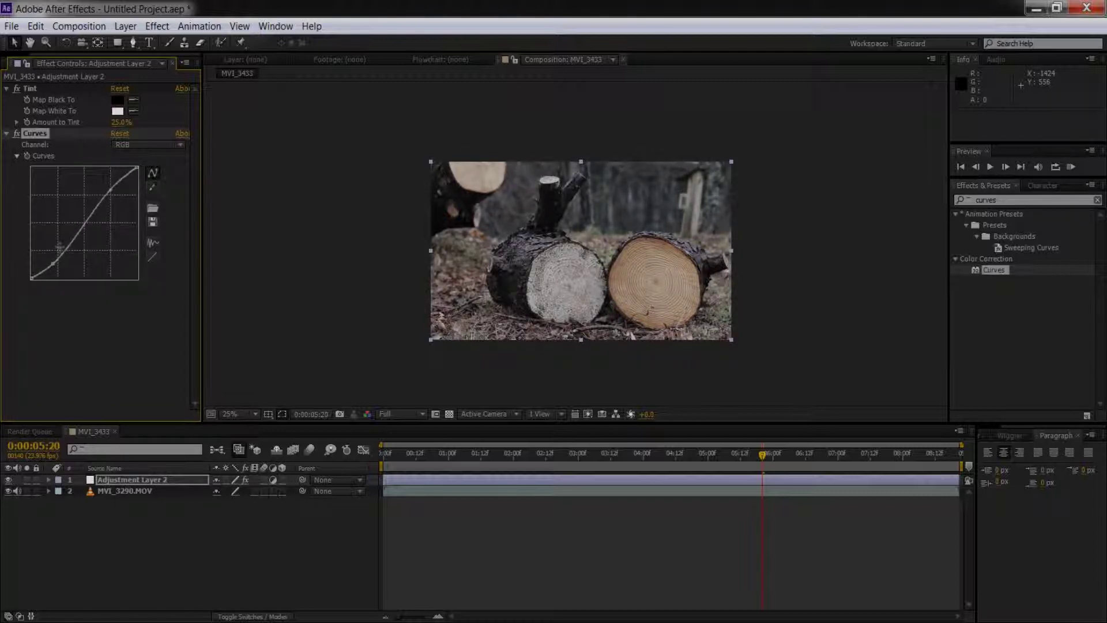
mouse_move(35, 273)
mouse_down()
mouse_move(32, 283)
mouse_move(39, 276)
mouse_up()
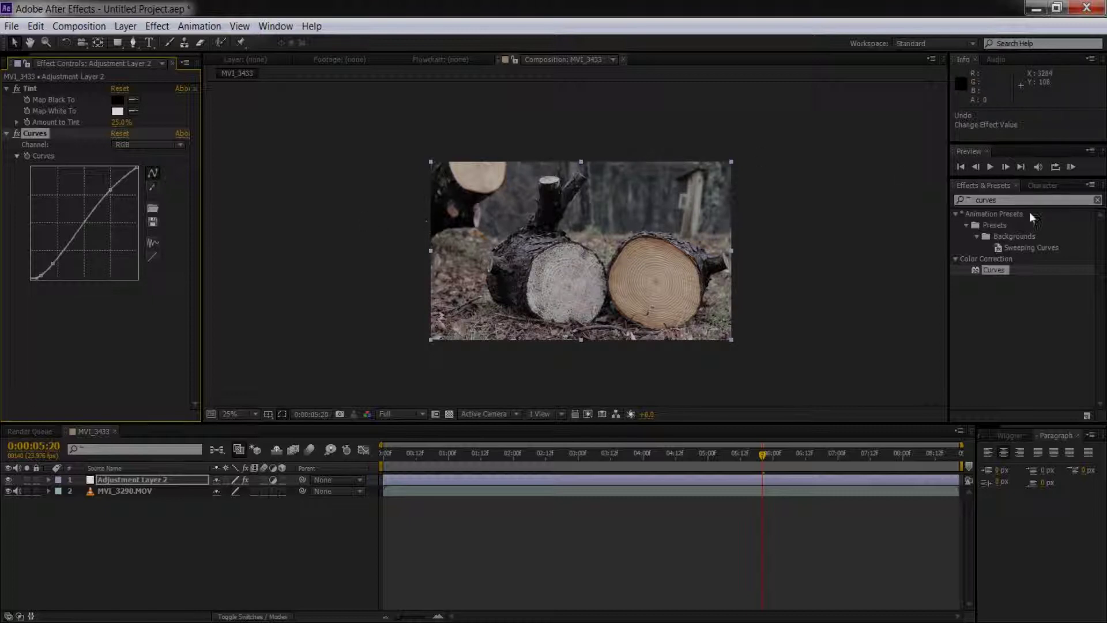
Step: Add a second Tint effect below Curves and set its Amount to Tint to 10%
click(1009, 200)
text(tint)
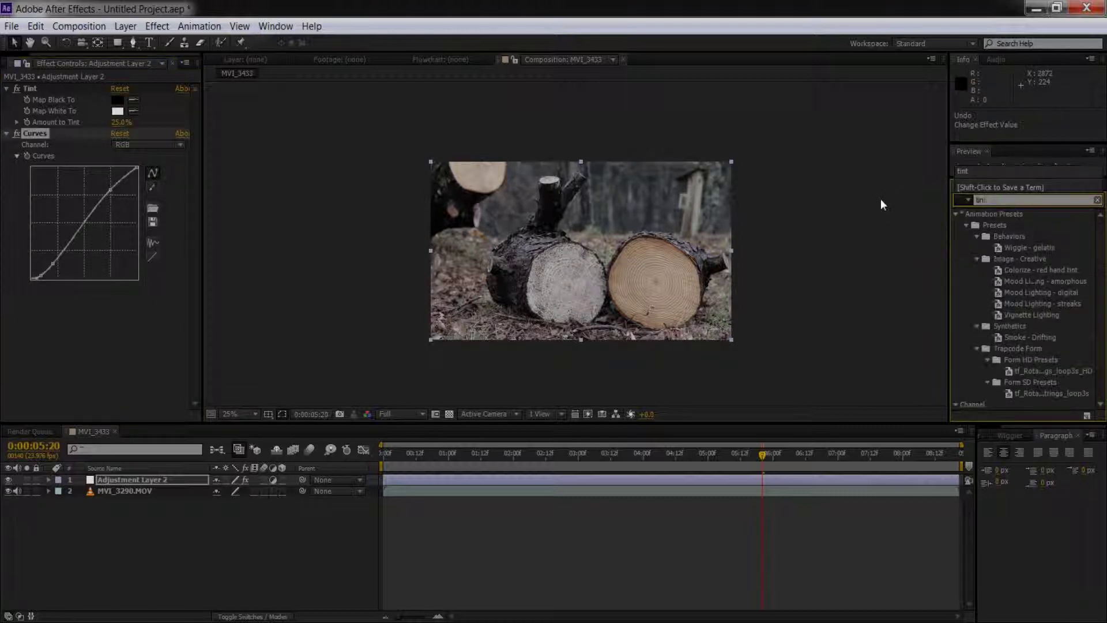
drag(991, 271, 137, 361)
click(120, 333)
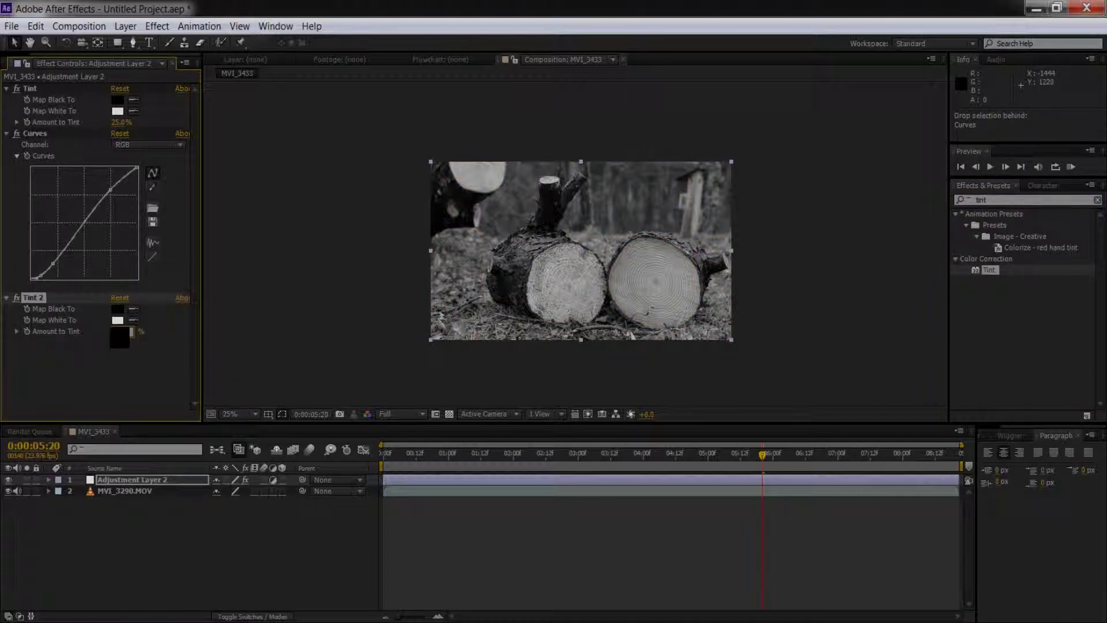
text(10)
key(Return)
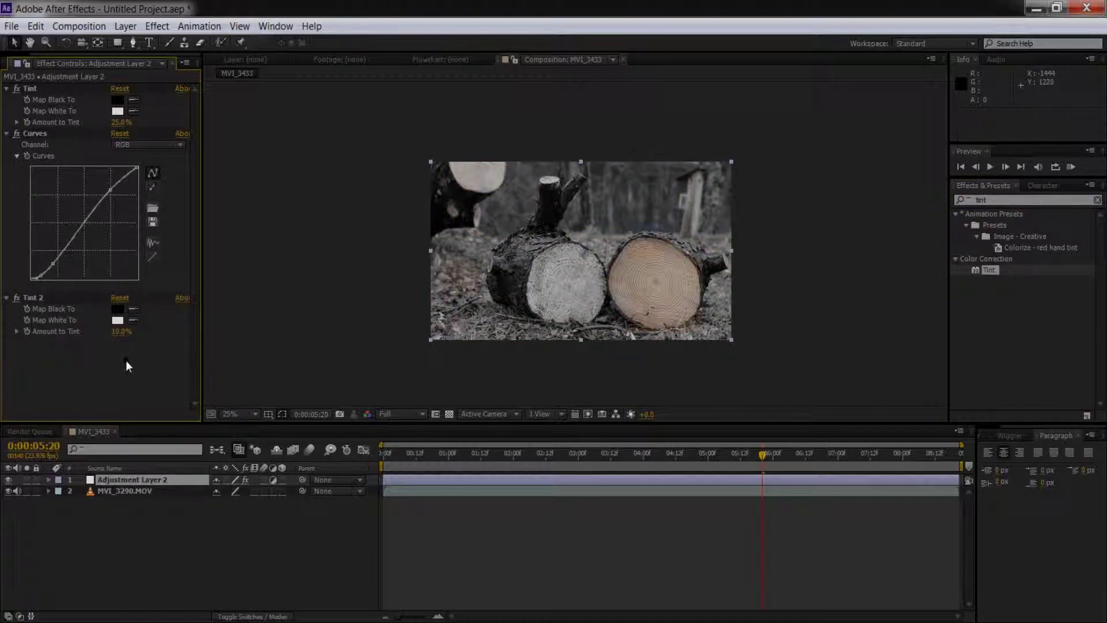
Step: Shape the Red channel in Curves into a slight S, lowering the shadows and raising the highlights
click(1000, 200)
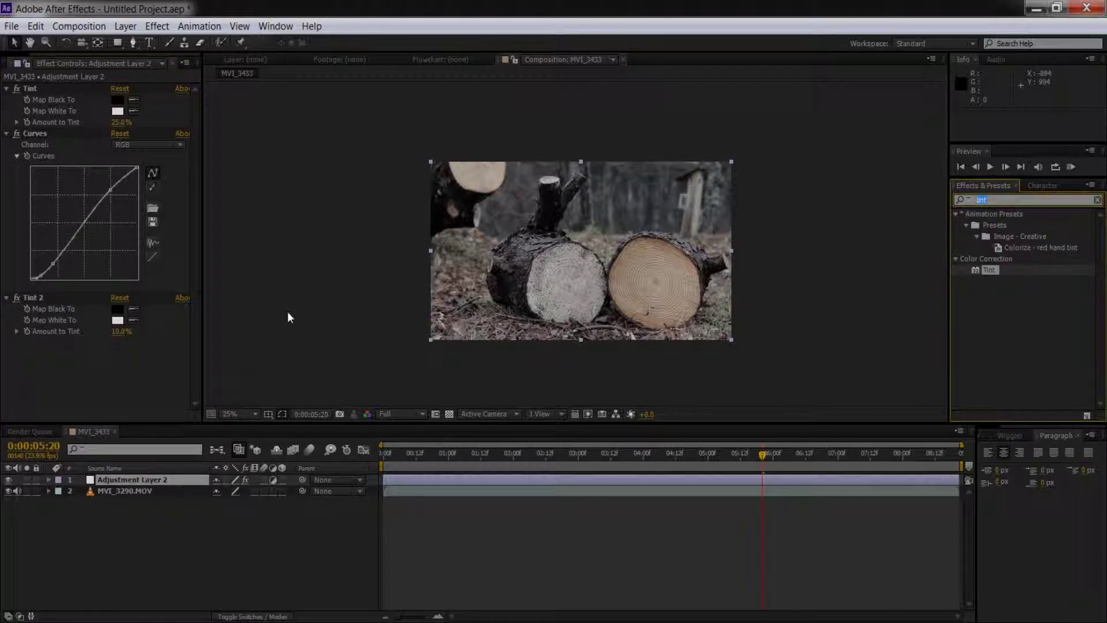
click(106, 353)
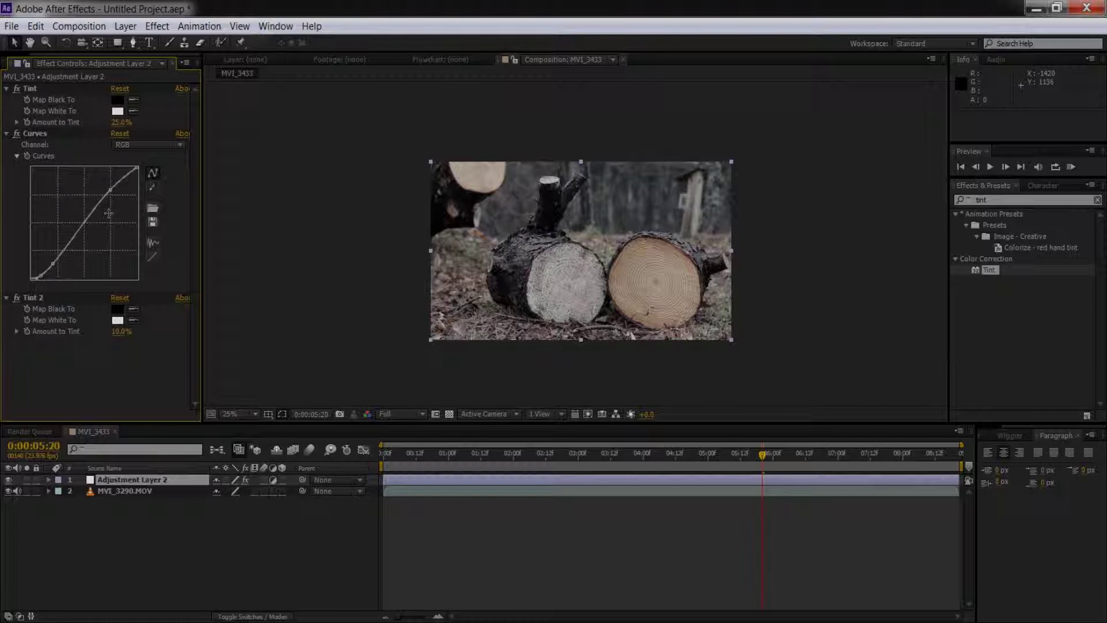
click(132, 151)
click(133, 173)
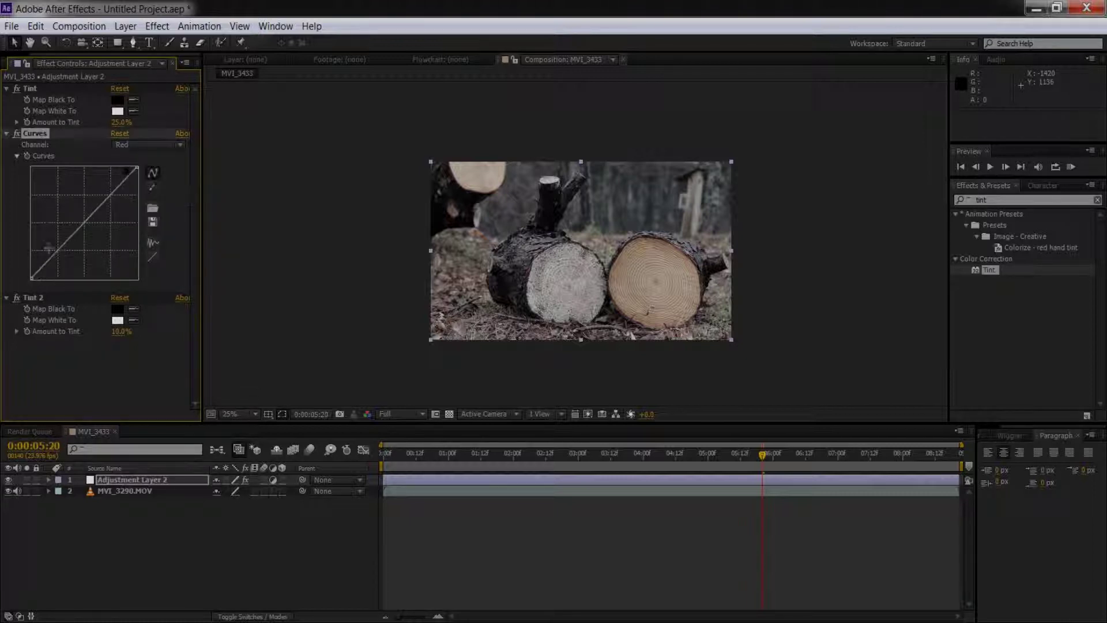
drag(60, 254, 62, 255)
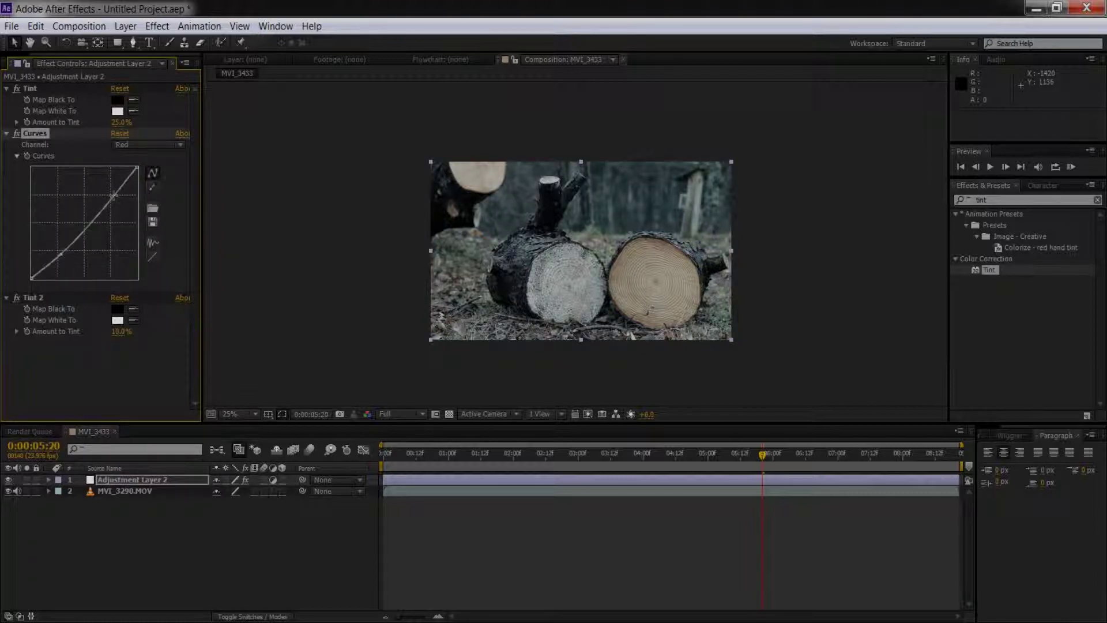
drag(111, 193, 110, 191)
Step: Shape the Blue channel in Curves into a slight inverse S, lowering the highlights and raising the shadows
click(158, 145)
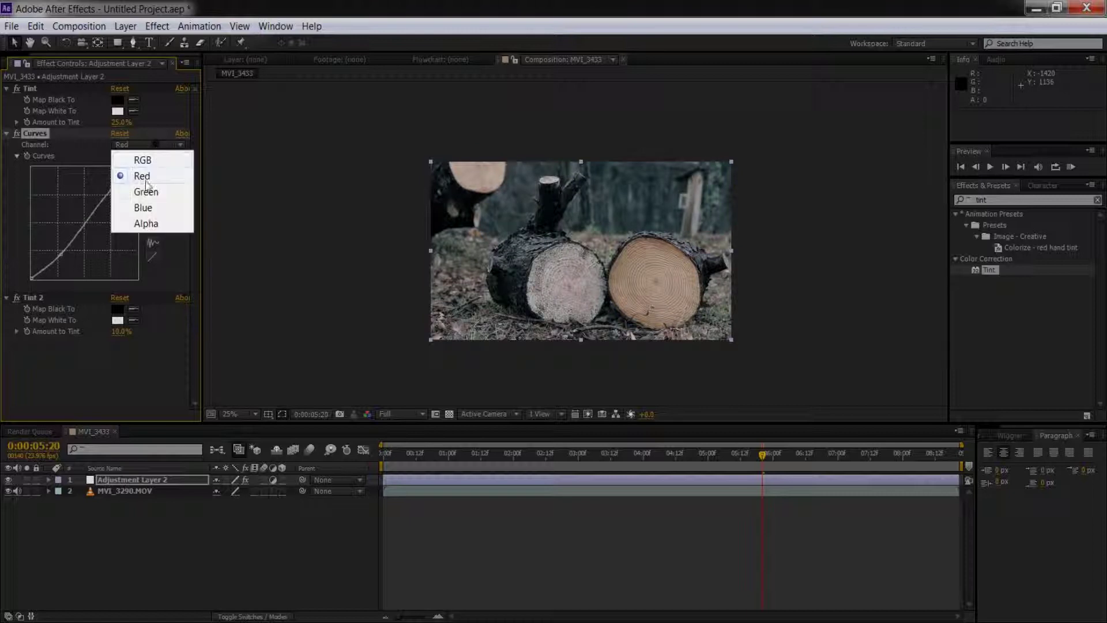
click(147, 209)
drag(112, 198, 113, 199)
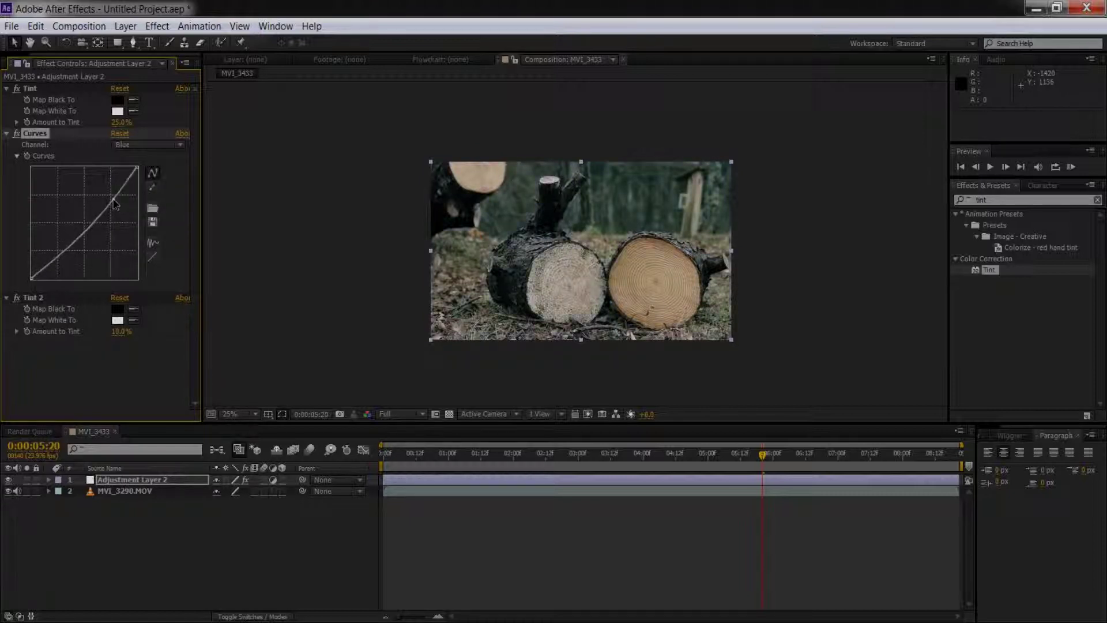
drag(48, 260, 52, 253)
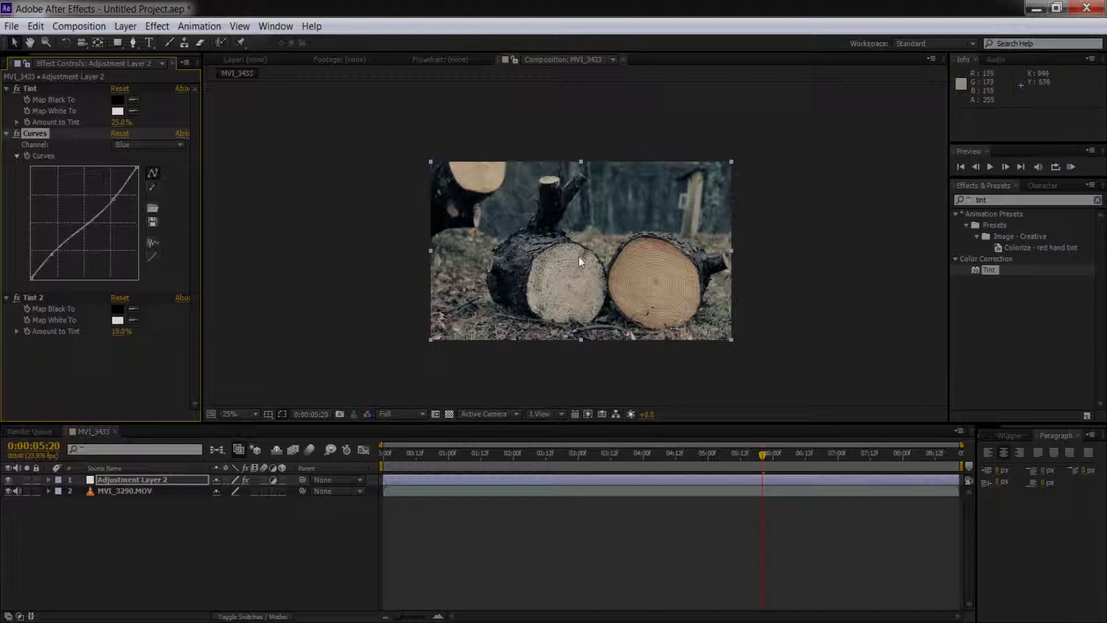
Step: Find the Tritone effect and apply it below the second Tint on the adjustment layer
drag(1014, 197, 903, 203)
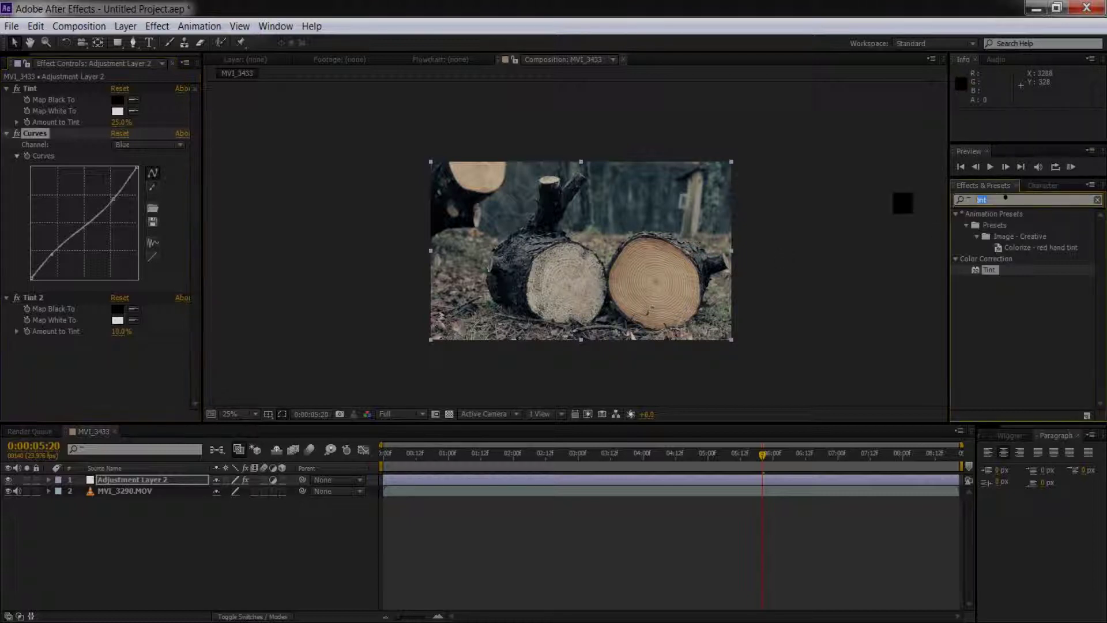
text(triton)
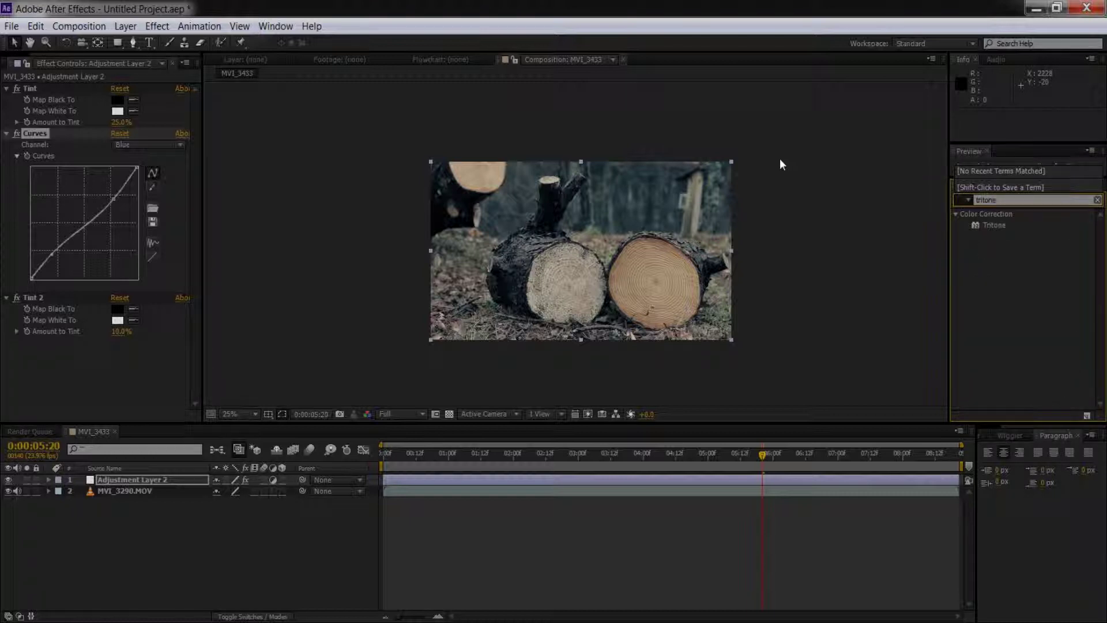
text(e)
drag(995, 227, 116, 387)
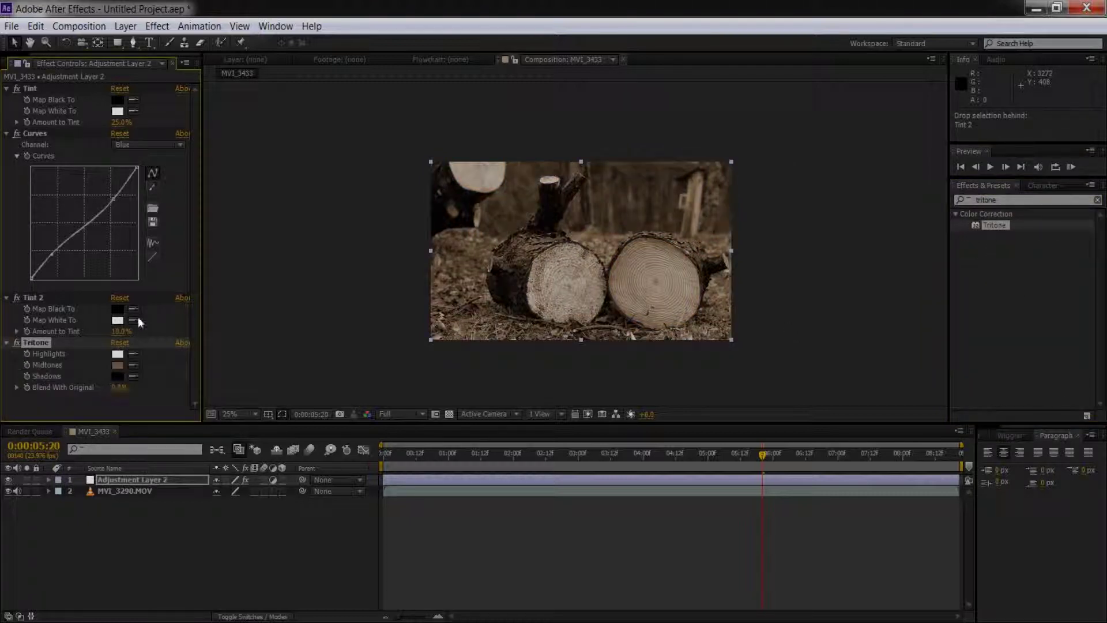
Step: Set the Tritone midtones to hue 200, saturation 50 and brightness 50, and its Blend With Original to 50%
click(119, 367)
click(323, 345)
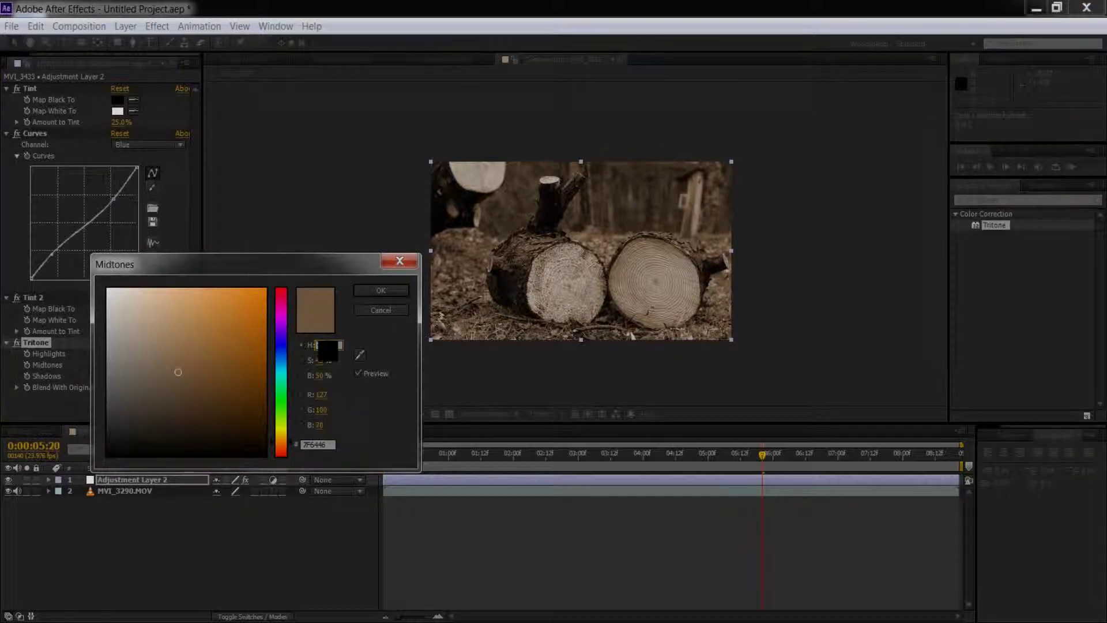
text(200)
key(Tab)
text(50)
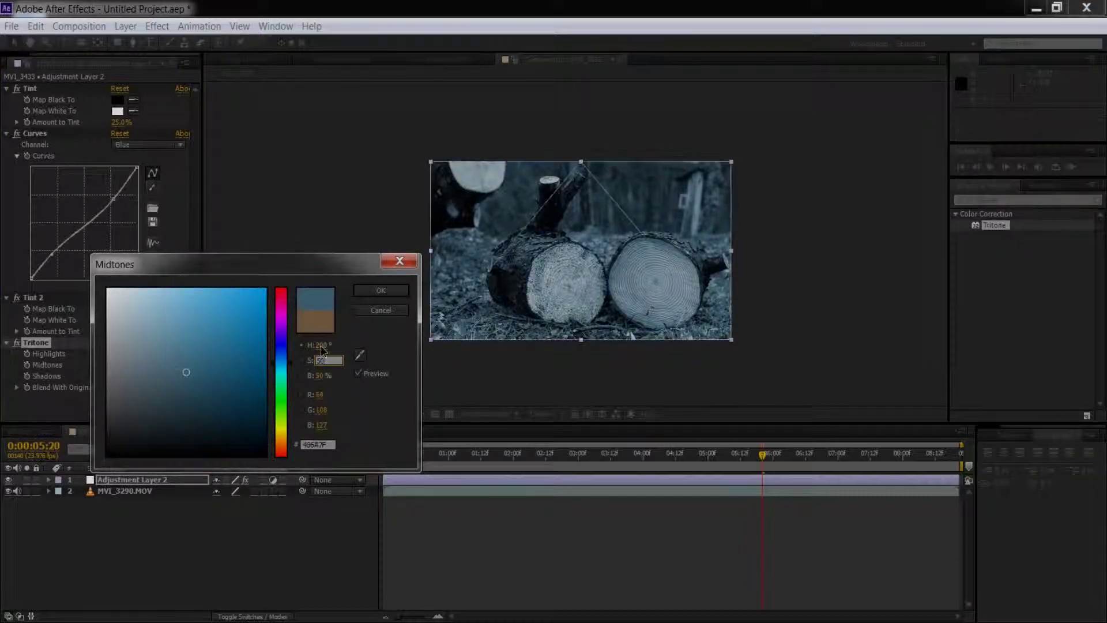
key(Tab)
text(50)
click(399, 290)
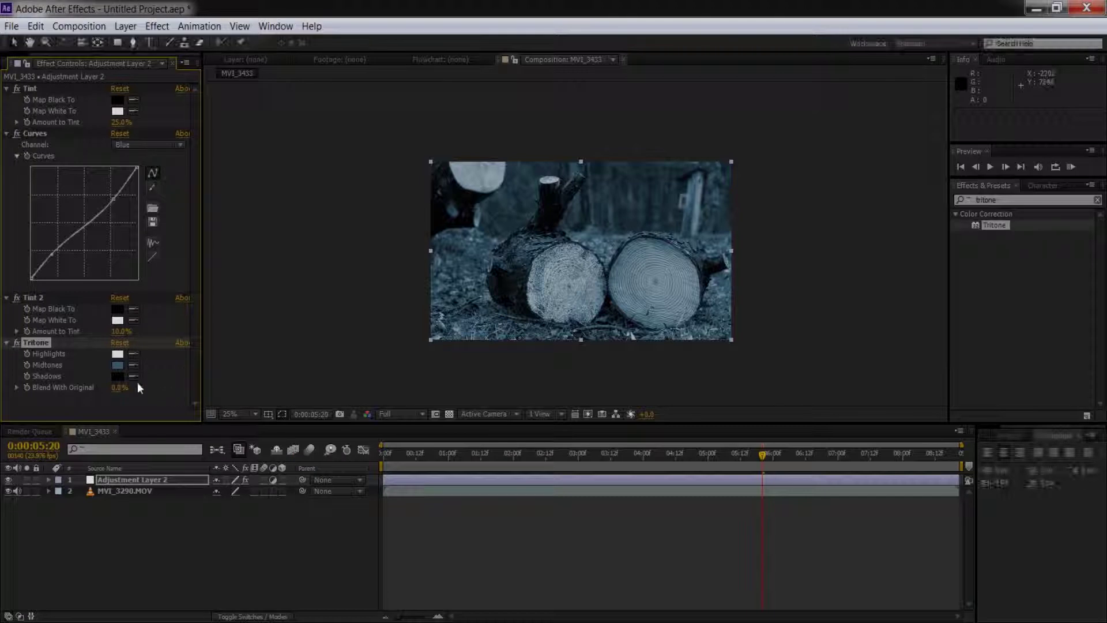
text(50)
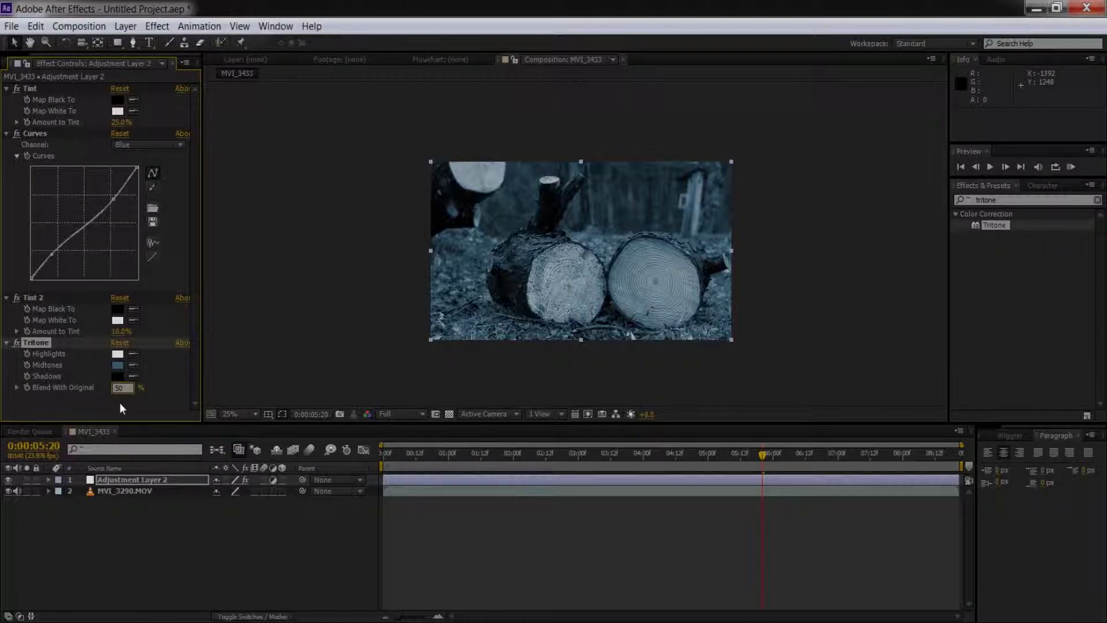
key(Return)
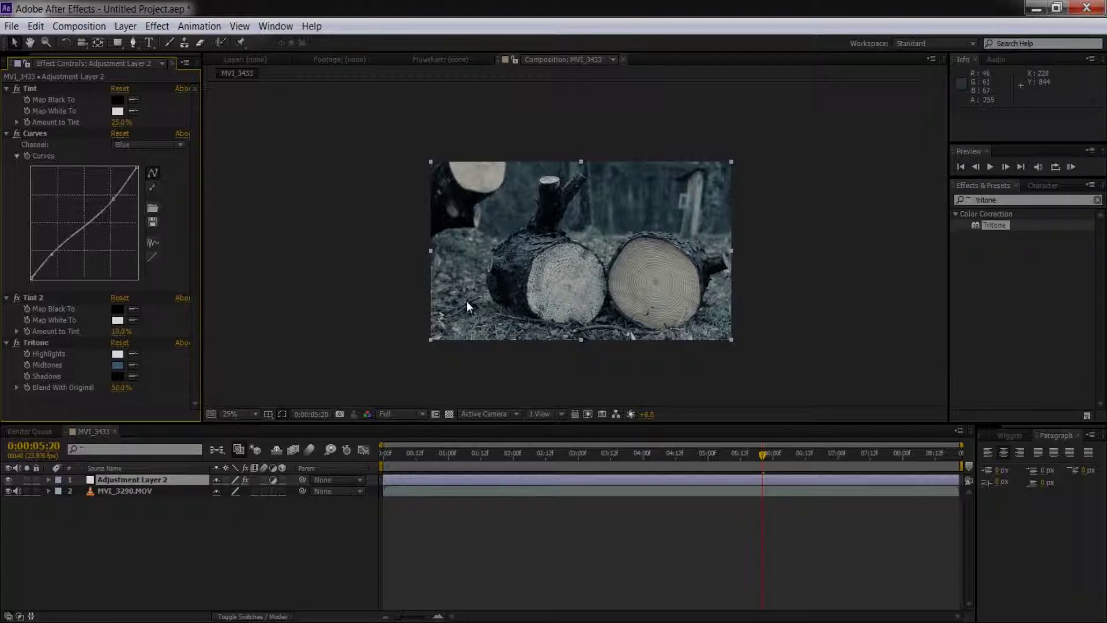
Step: Reveal the adjustment layer's modified properties and select its Tint, Curves, Tint 2 and Tritone effects together
click(167, 482)
key(u)
key(u)
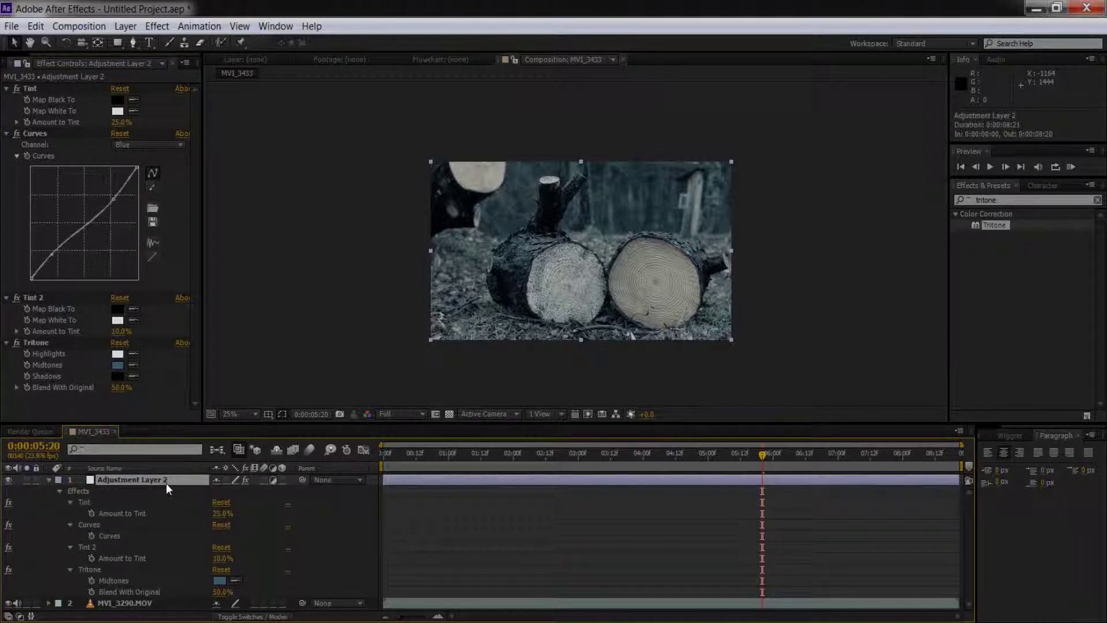
click(97, 503)
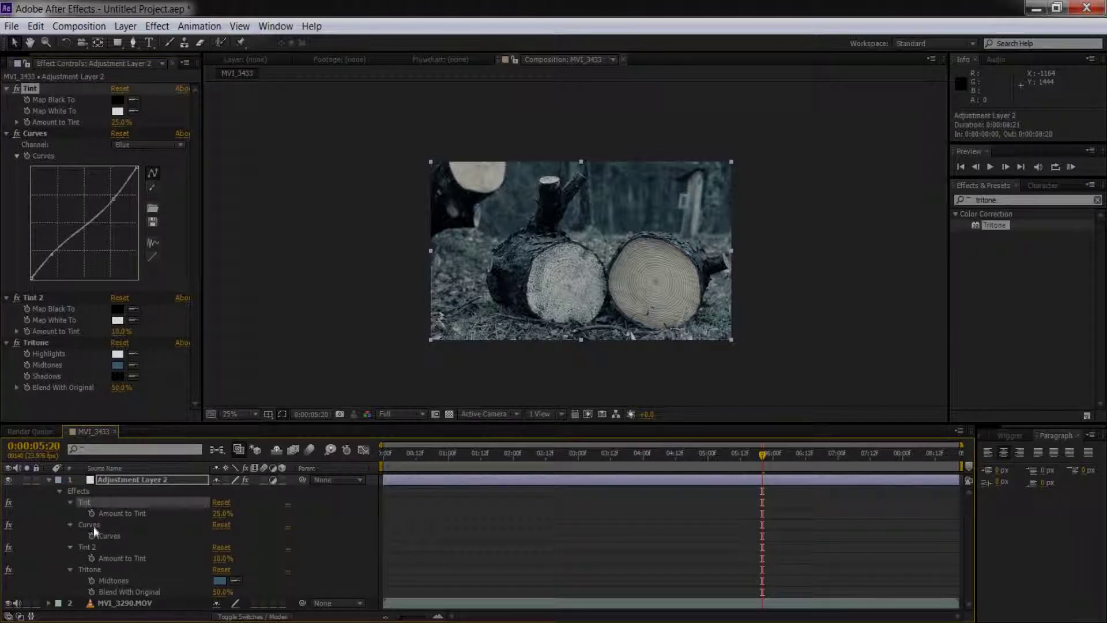
ctrl+click(93, 525)
ctrl+click(92, 546)
ctrl+click(105, 571)
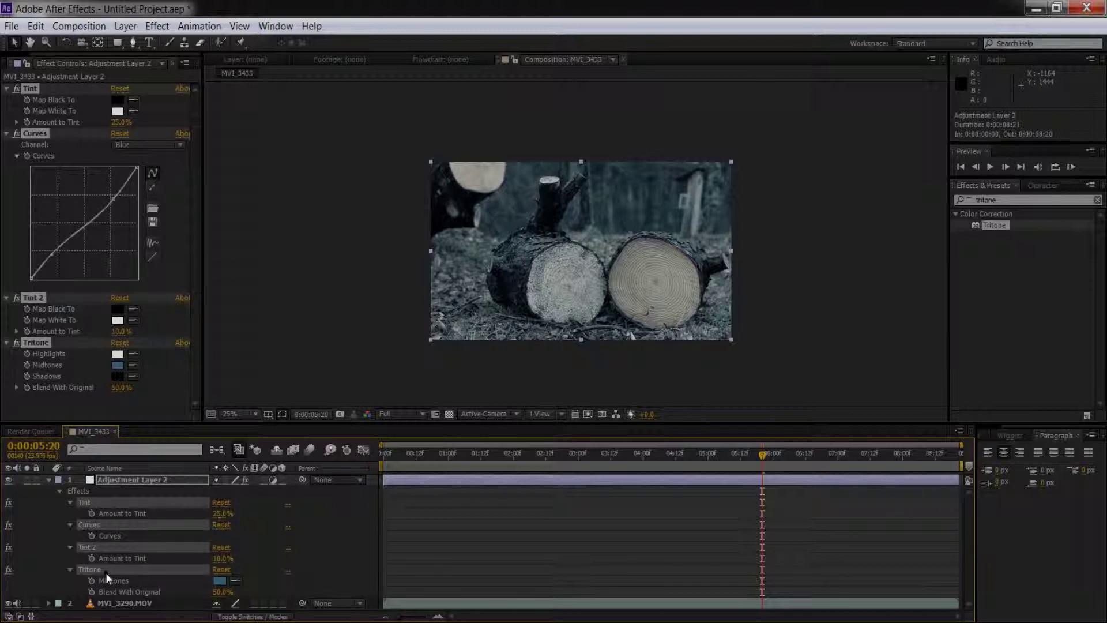
Step: Save the selected effects as an animation preset named Bleach Bypass in the User Presets folder
click(199, 26)
click(209, 44)
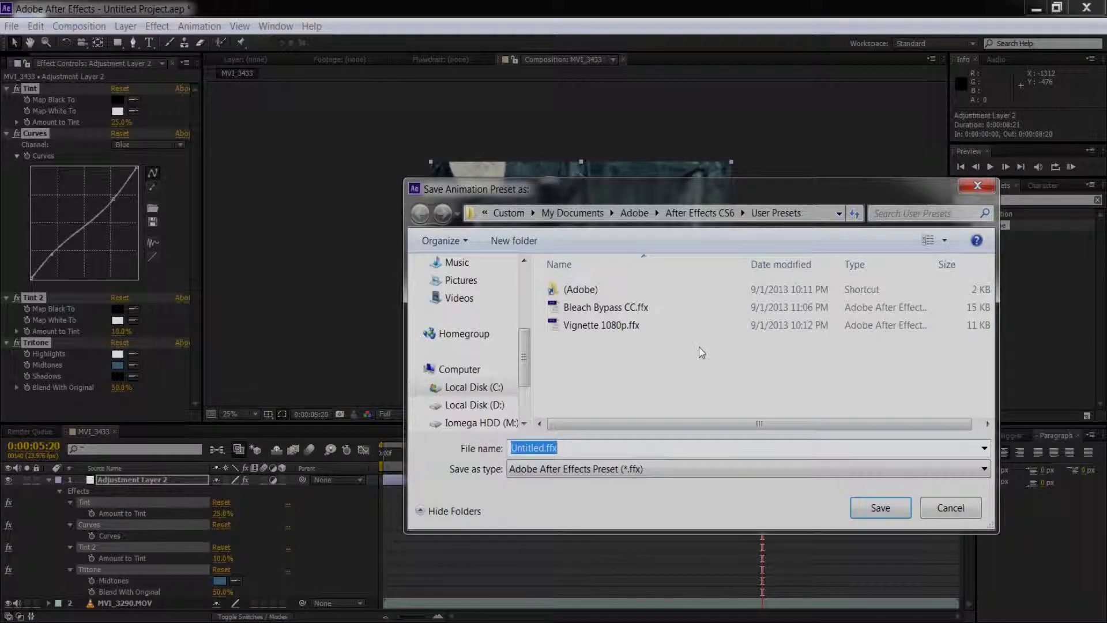
text(Blera)
key(BackSpace)
key(BackSpace)
key(BackSpace)
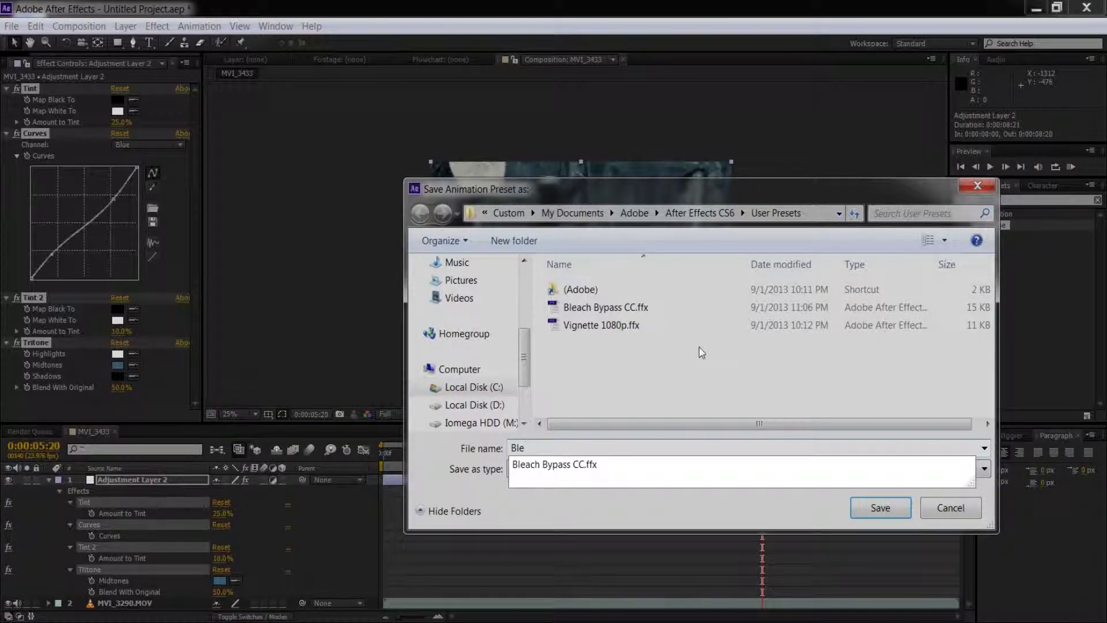
text(ach Bypass Tut)
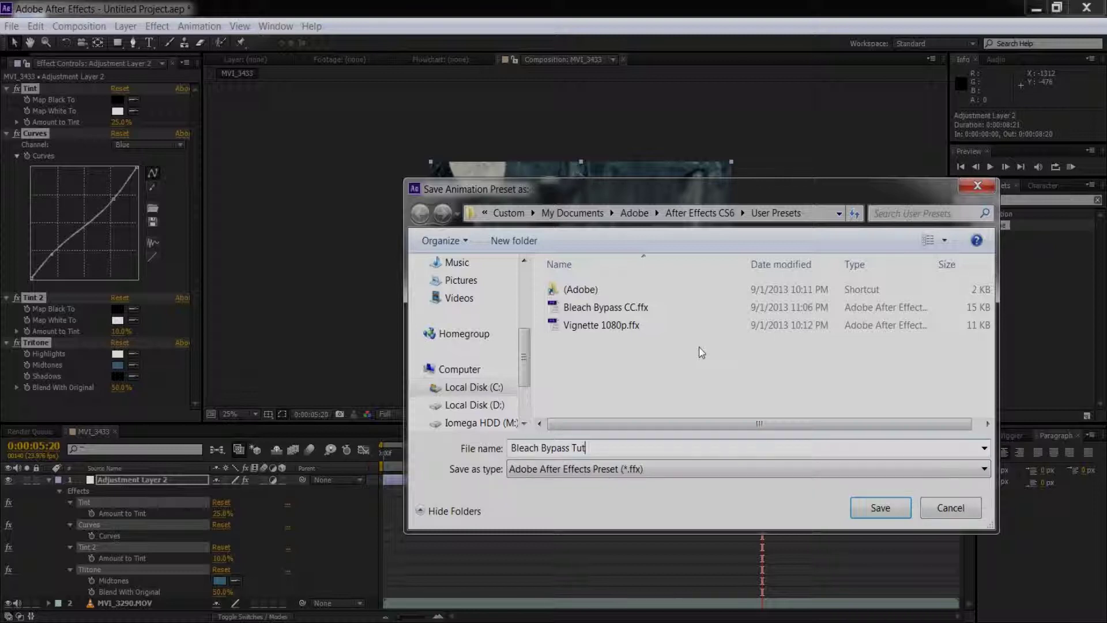
key(BackSpace)
key(BackSpace)
key(BackSpace)
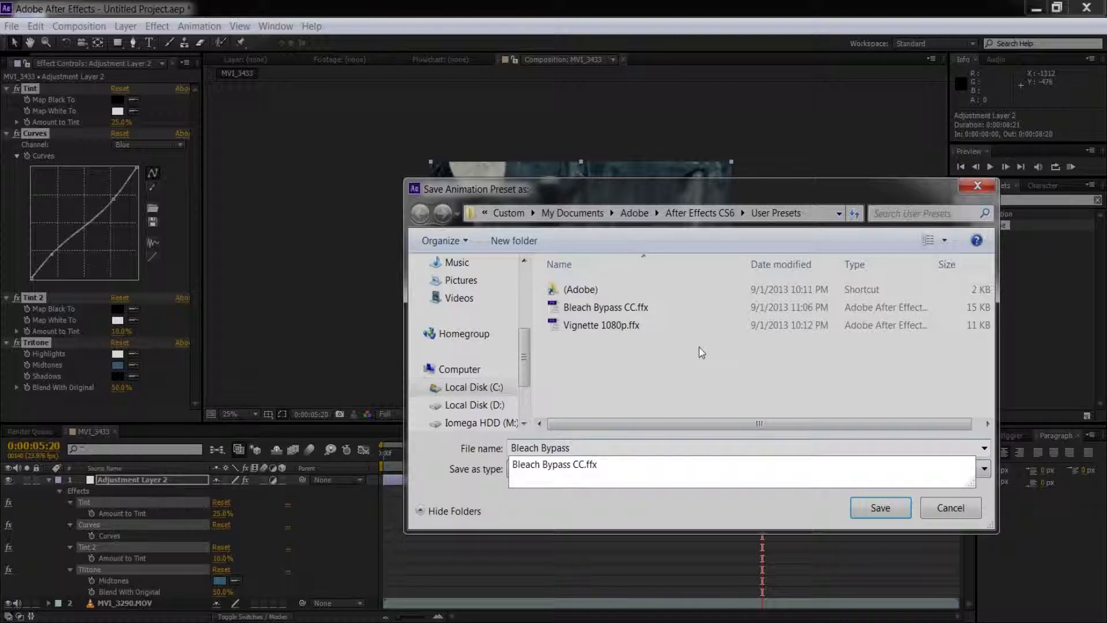
key(Return)
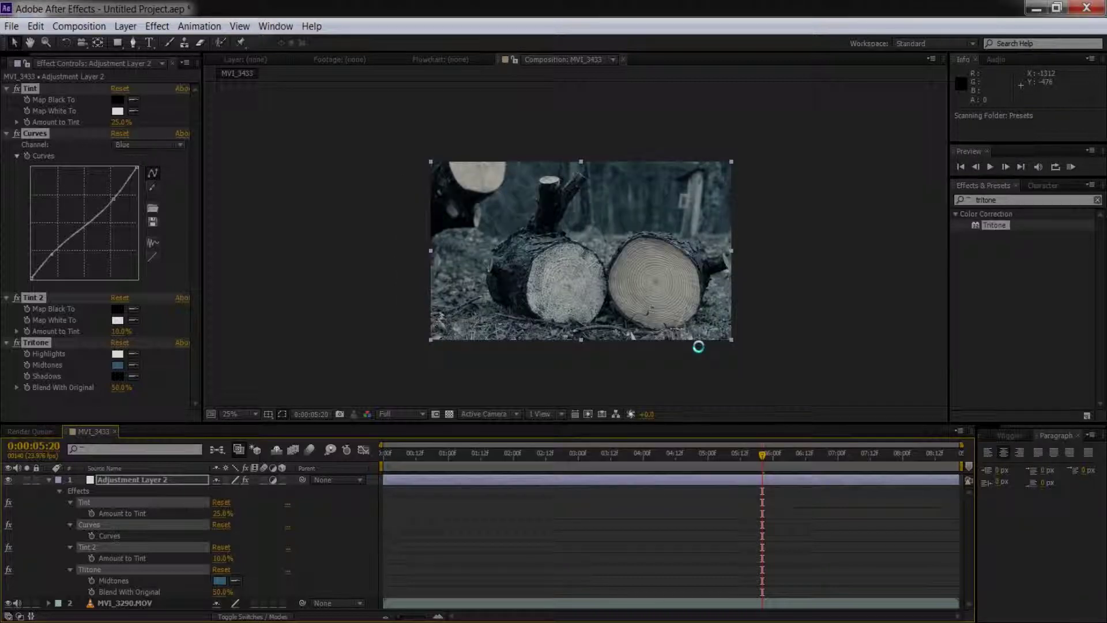
Step: Search the effects and presets for "bleach" and pick the Bleach Bypass preset
click(1011, 202)
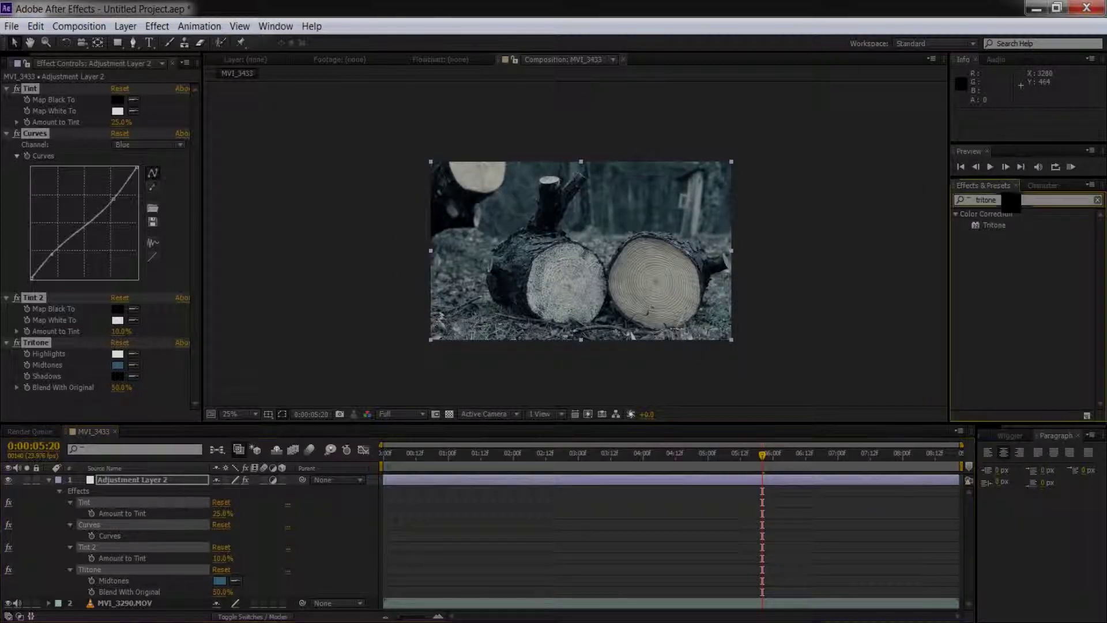
key(BackSpace)
key(BackSpace)
key(BackSpace)
key(BackSpace)
key(BackSpace)
key(BackSpace)
key(BackSpace)
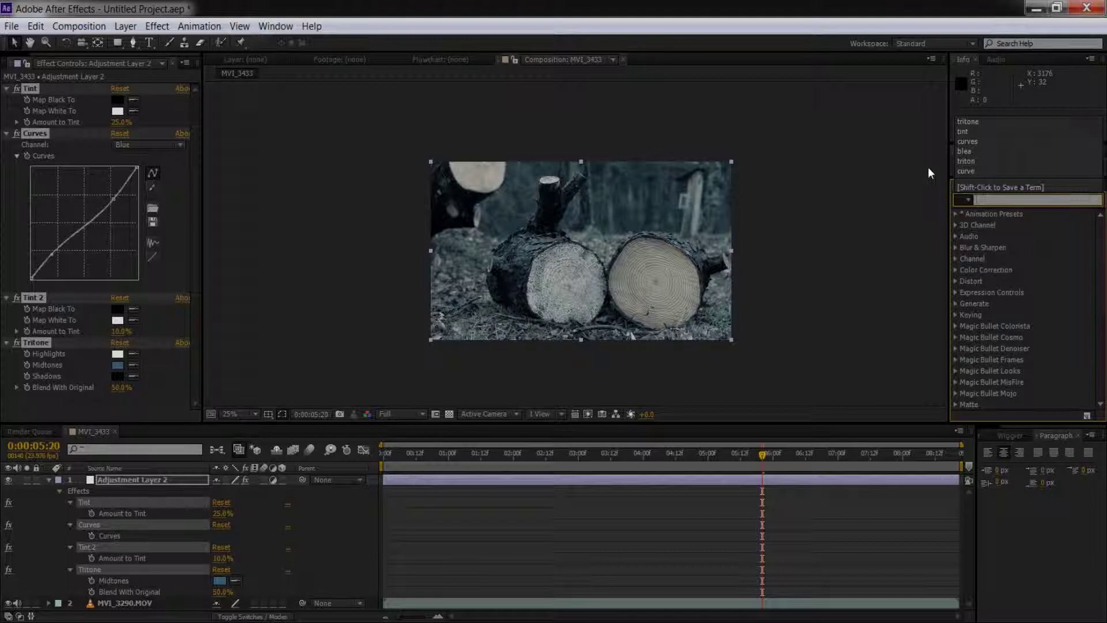
text(bleach)
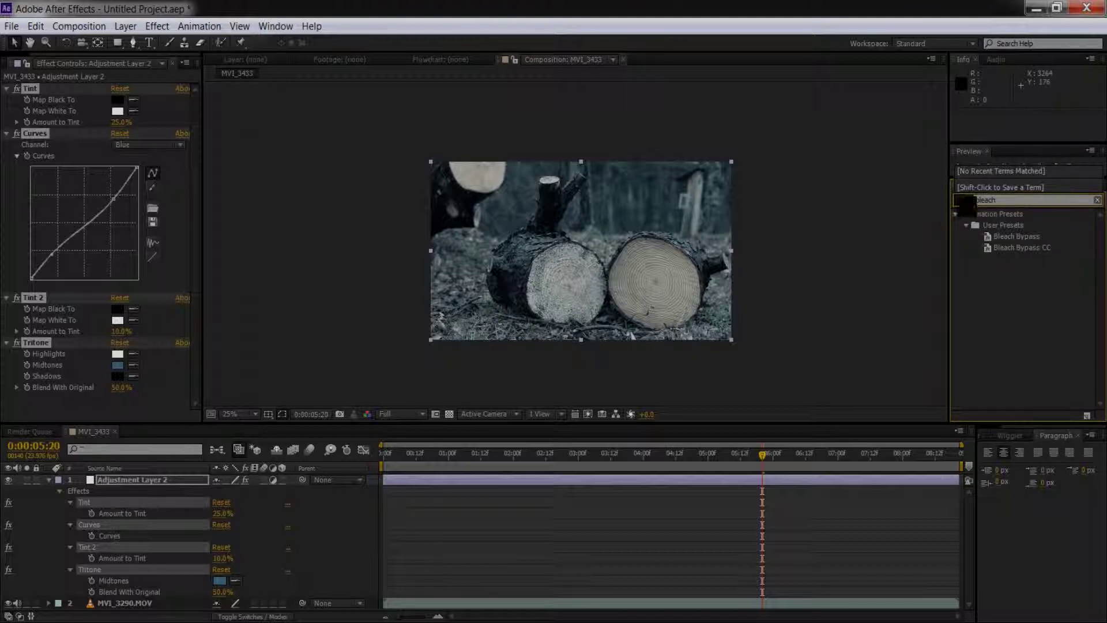
click(997, 233)
drag(1004, 235, 128, 501)
Step: Delete the adjustment layer and apply the Bleach Bypass preset with no layer selected so it goes on a new solid
click(126, 479)
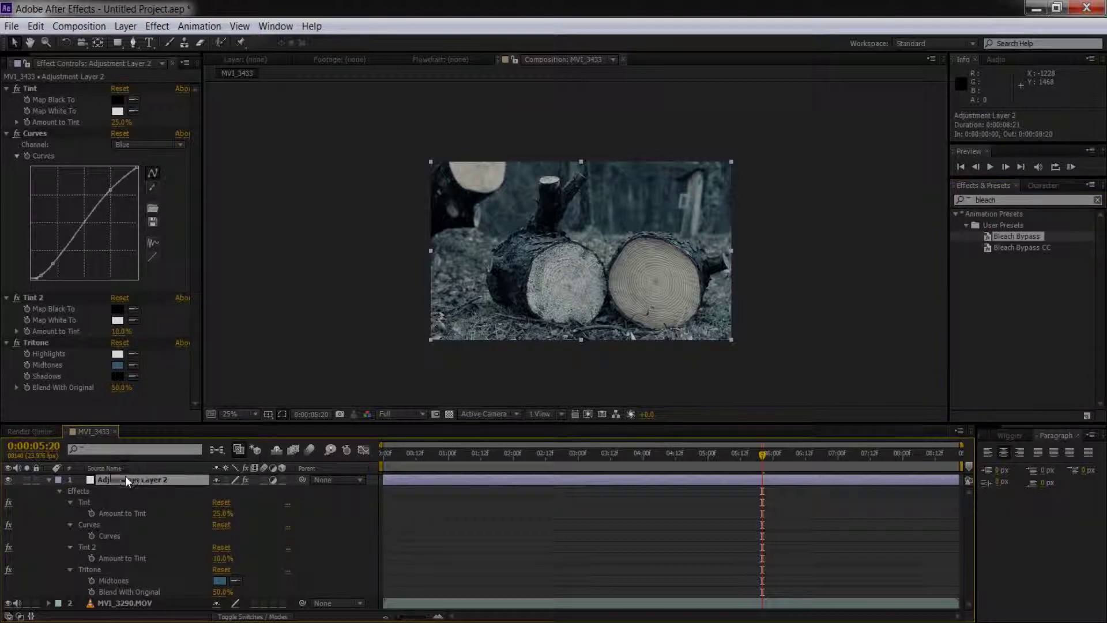
key(Delete)
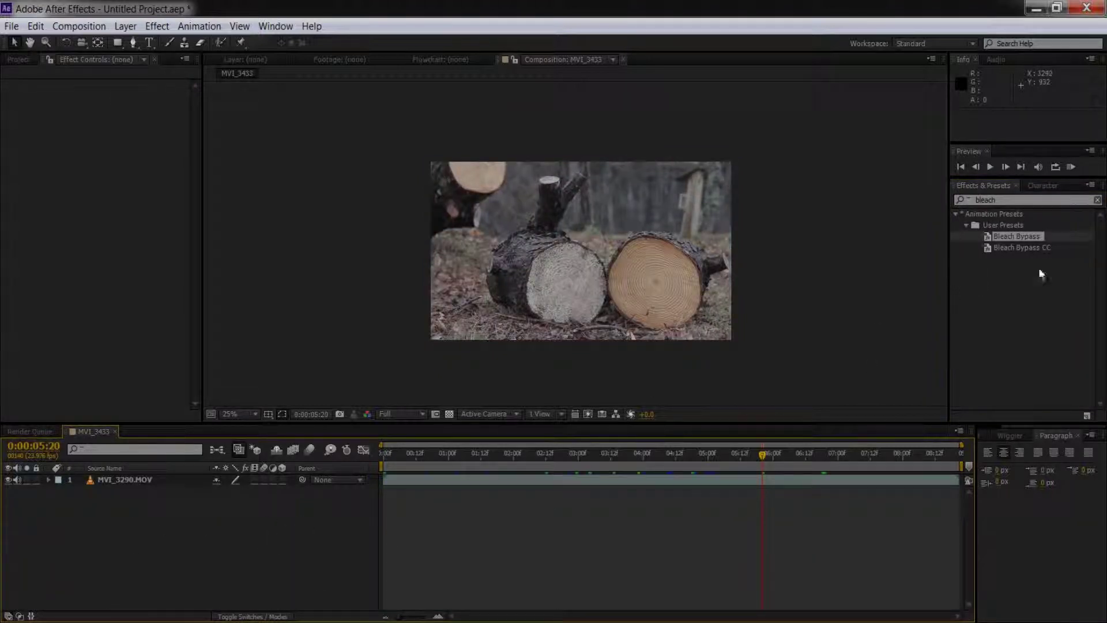
click(1030, 235)
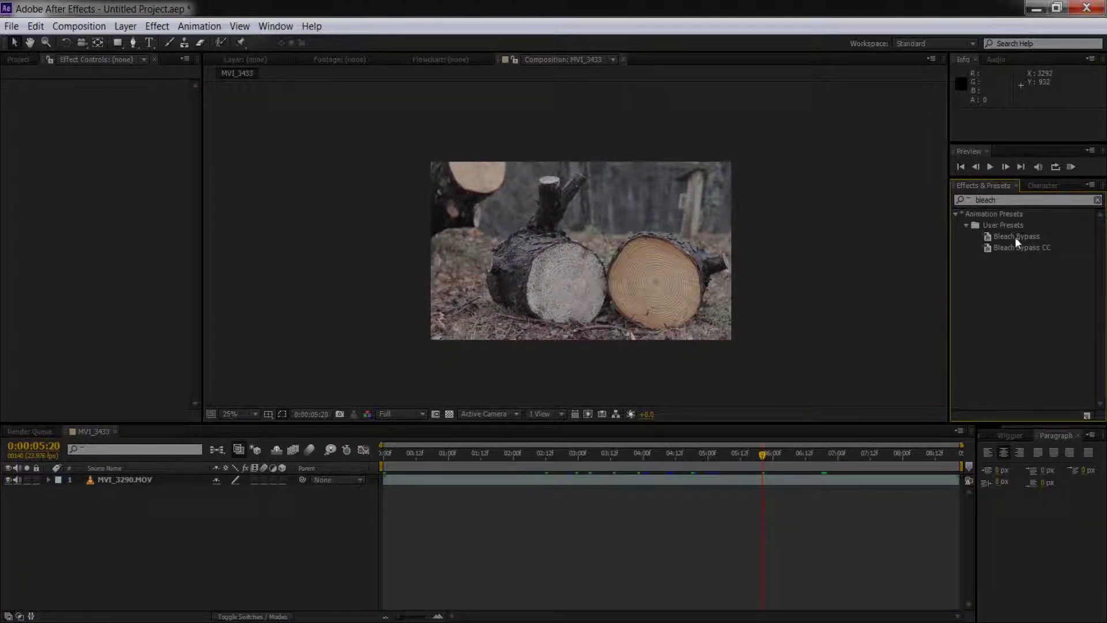
double_click(1014, 237)
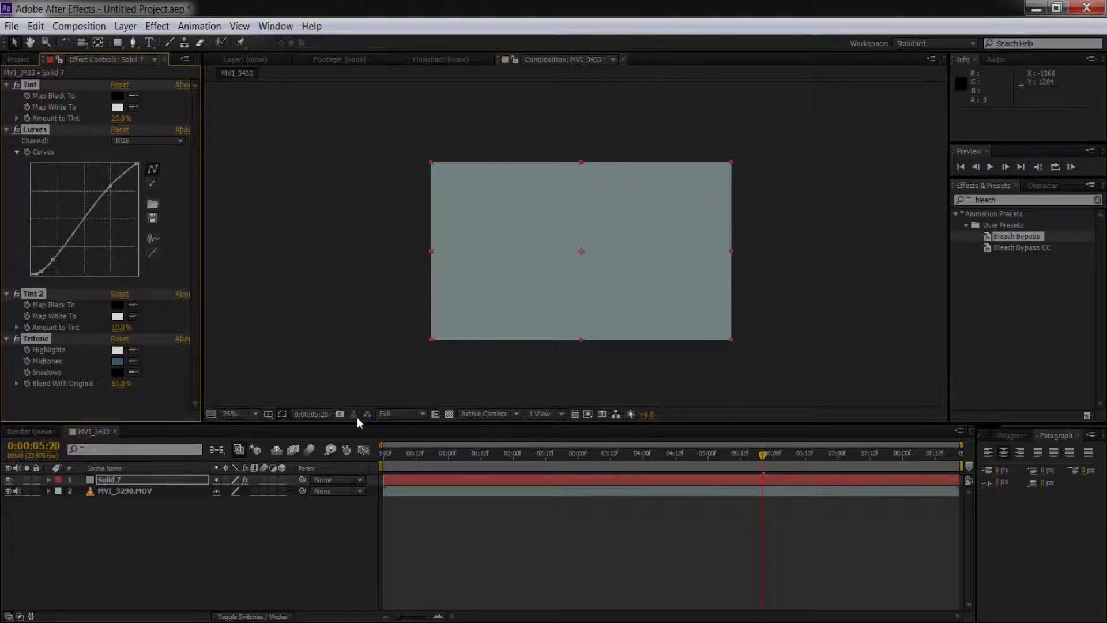
Step: Turn the new solid into an adjustment layer, switching the setting off and on to compare, and leave it on
click(101, 480)
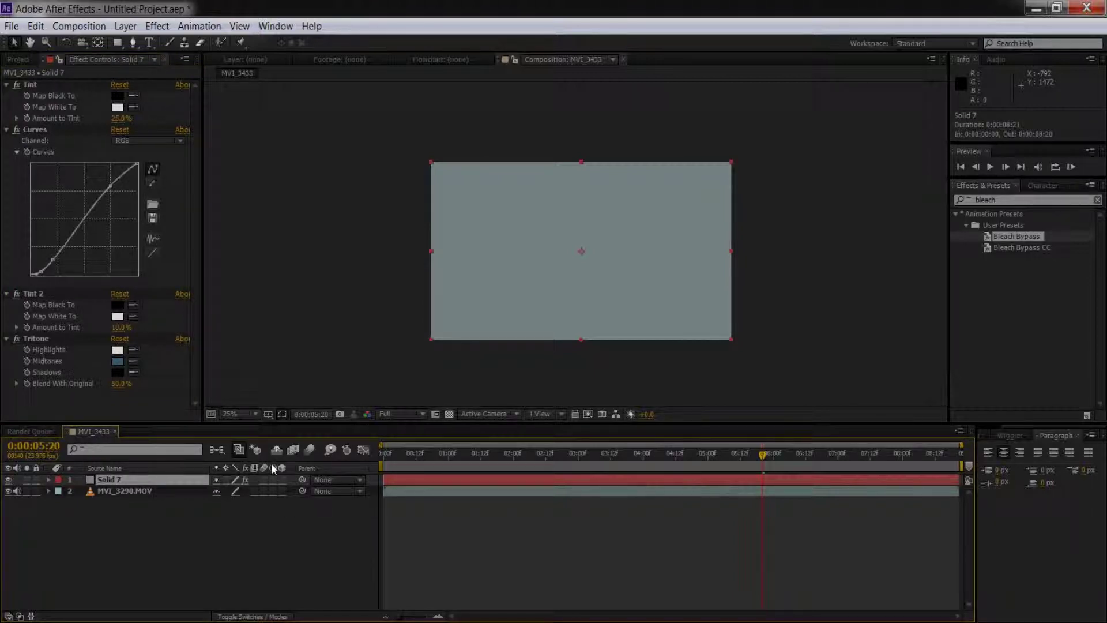
click(273, 480)
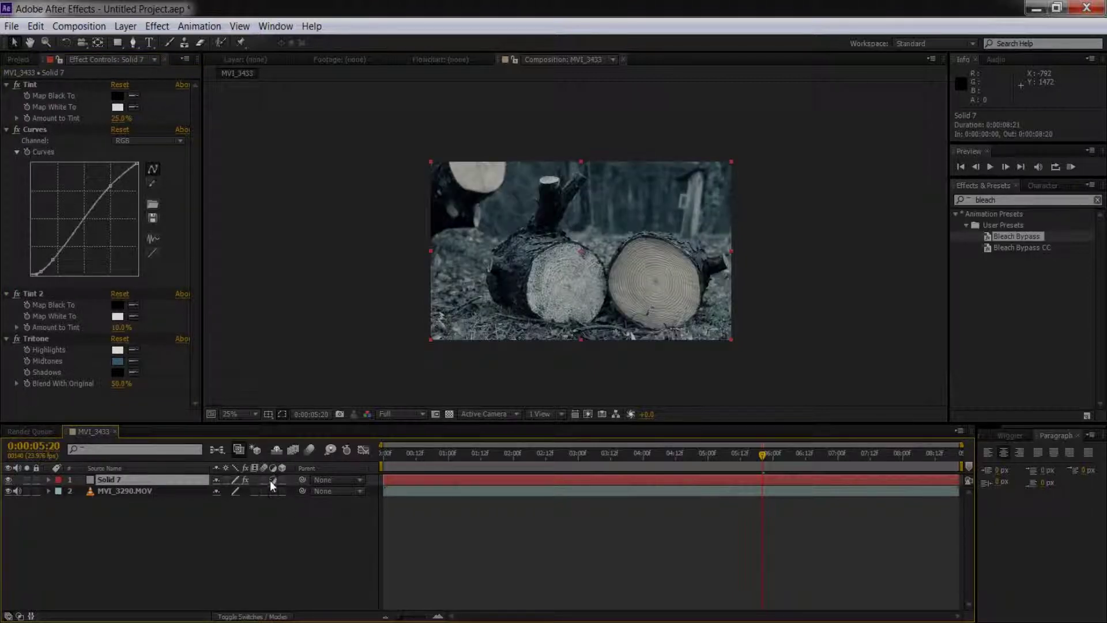
click(270, 477)
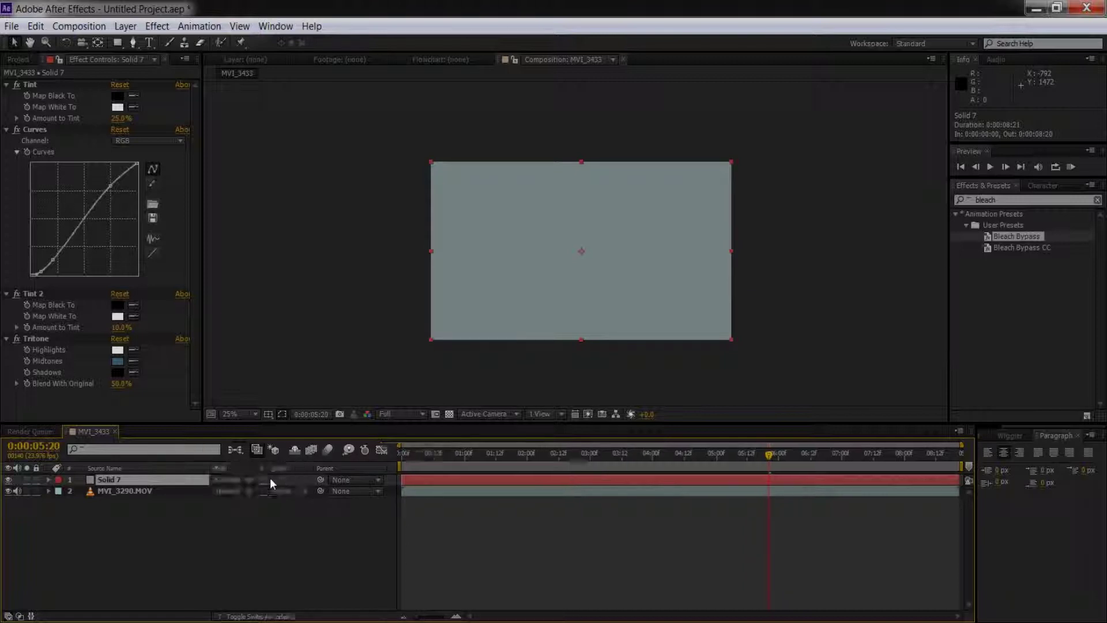
click(271, 479)
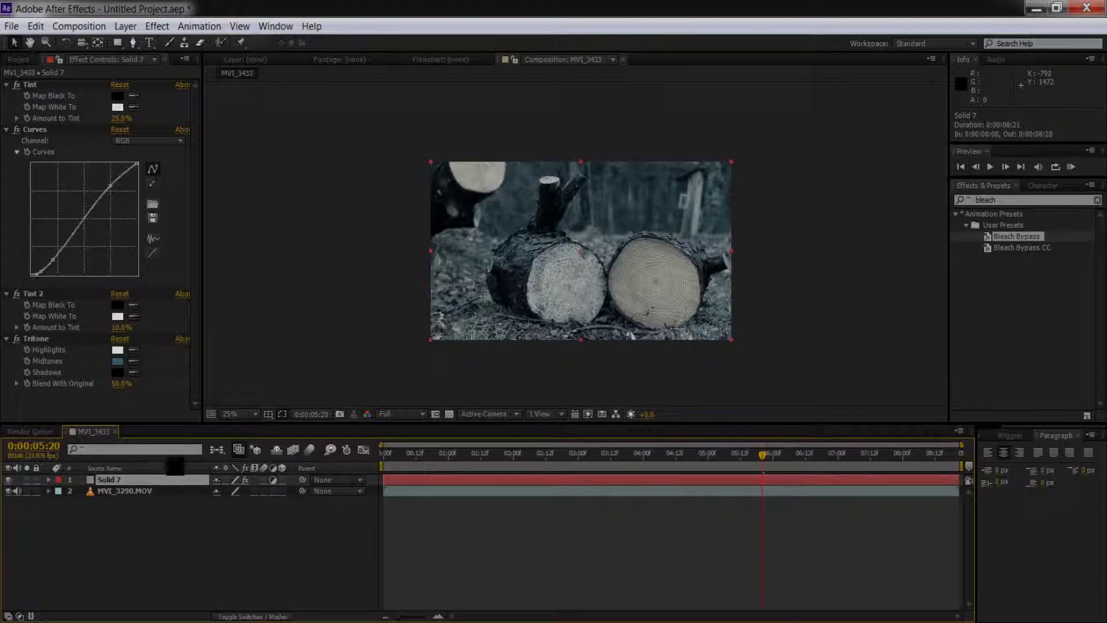
click(271, 479)
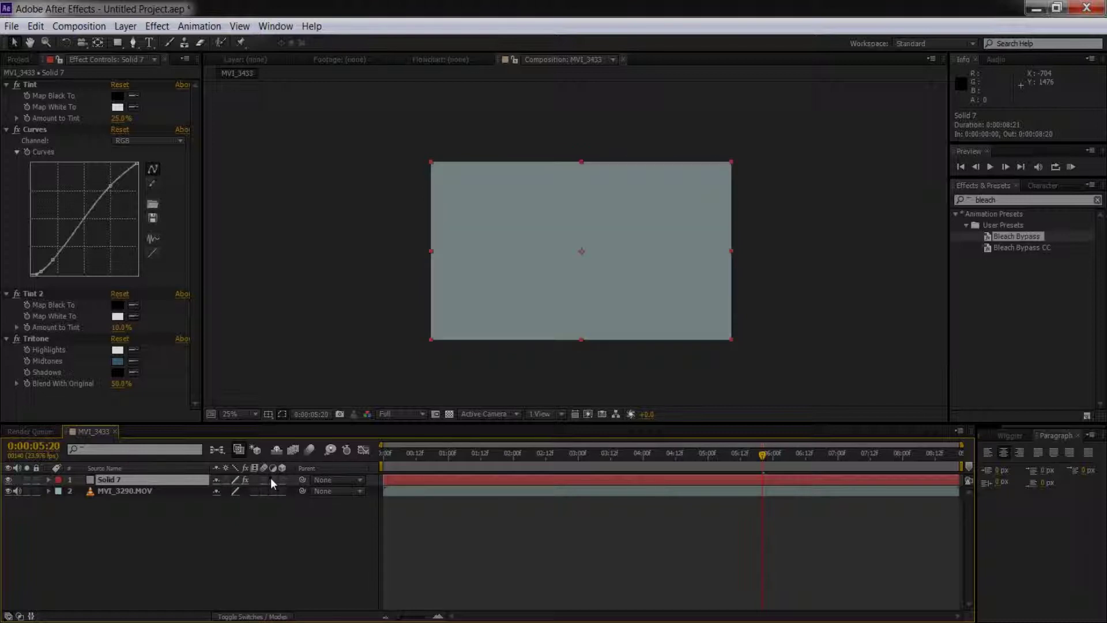
click(271, 479)
click(271, 479)
click(271, 479)
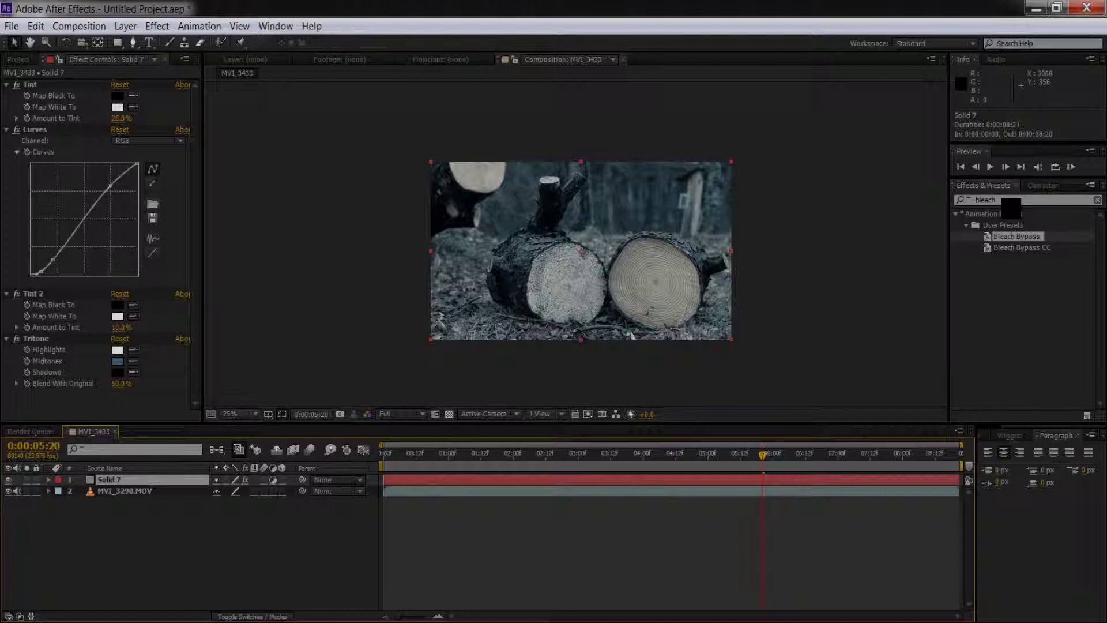
Step: Clear the preset search and expand the User Presets folder under Animation Presets
drag(1004, 201, 963, 202)
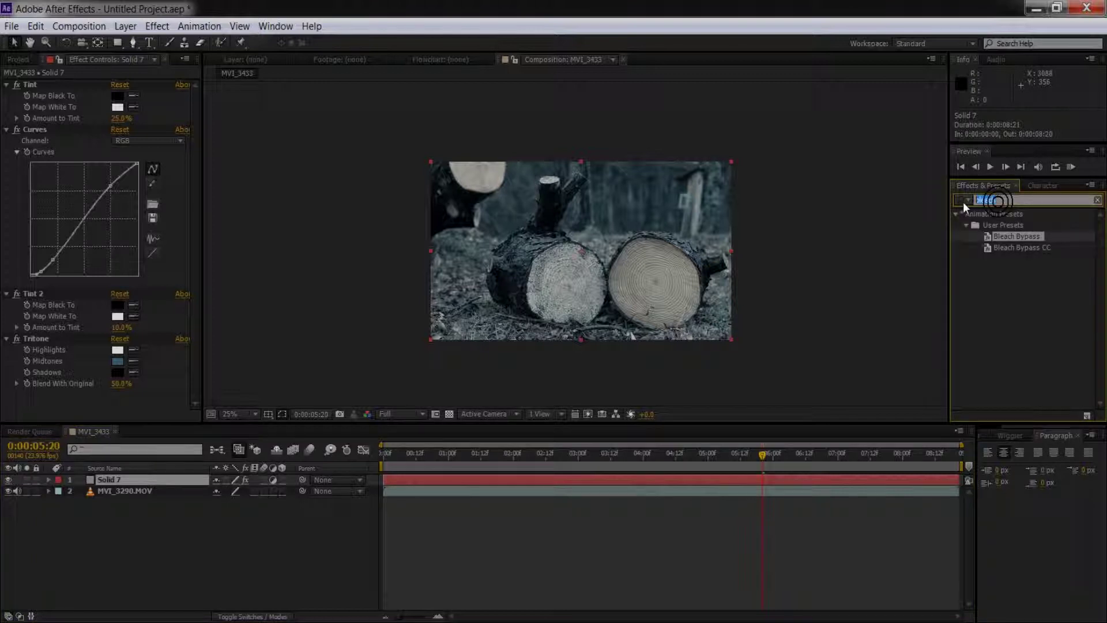
key(BackSpace)
click(957, 215)
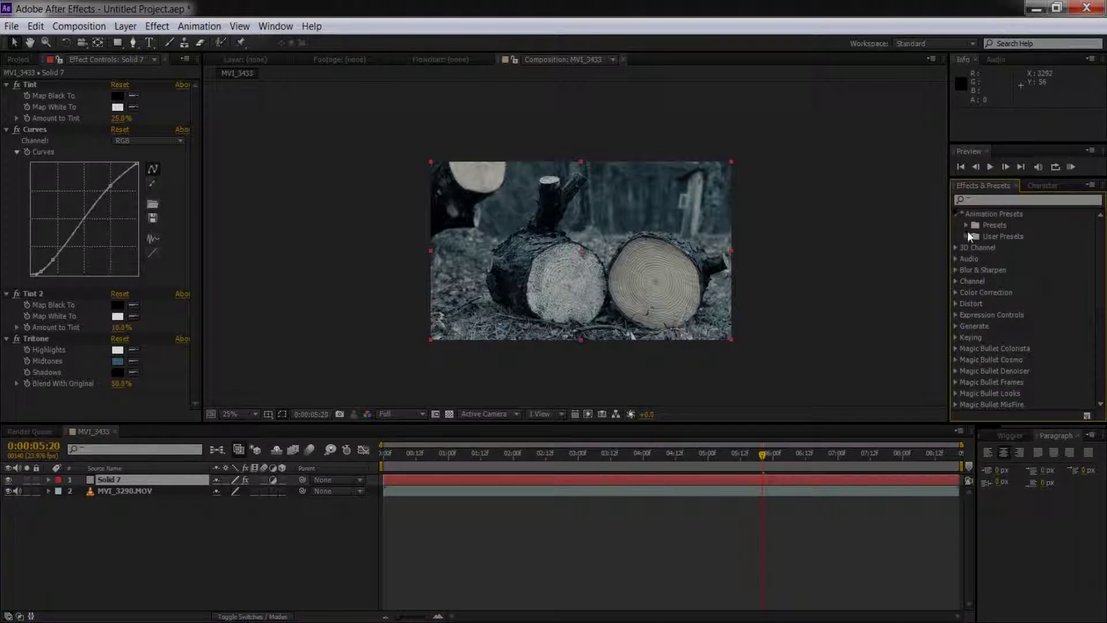
click(967, 236)
Step: Try the Vignette 1080p preset directly on the graded Solid 7 layer and undo it
double_click(1001, 271)
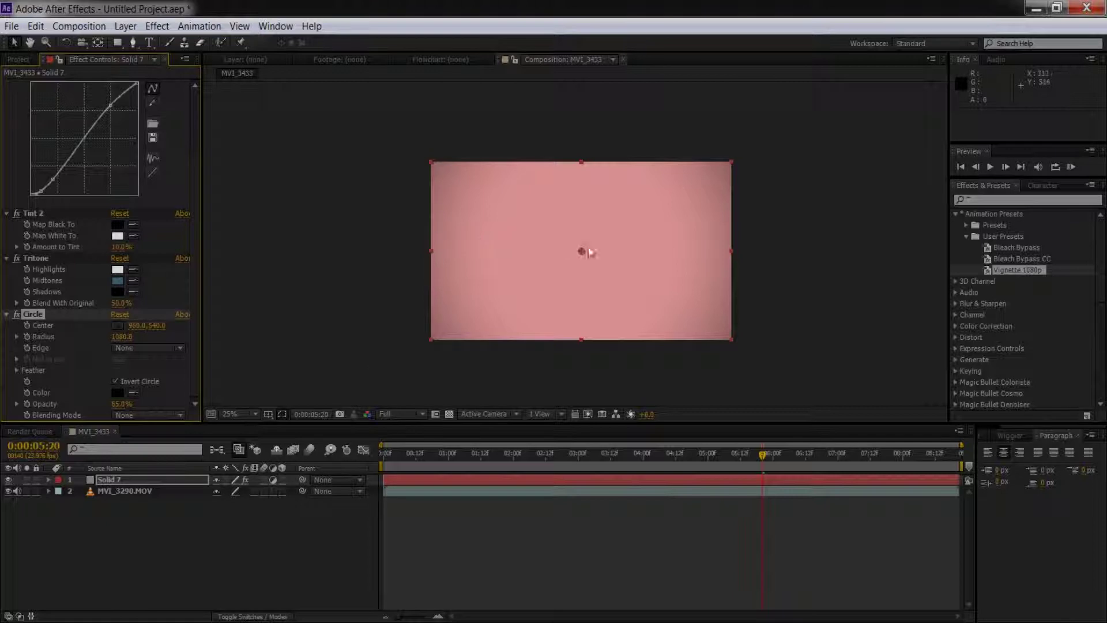
click(112, 480)
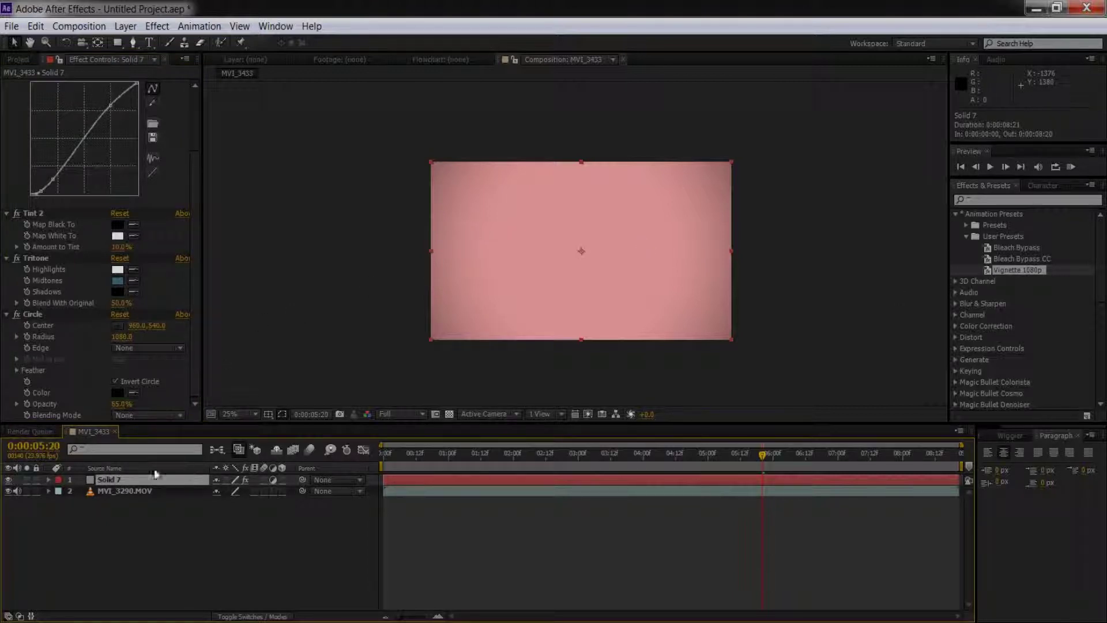
key(ctrl+z)
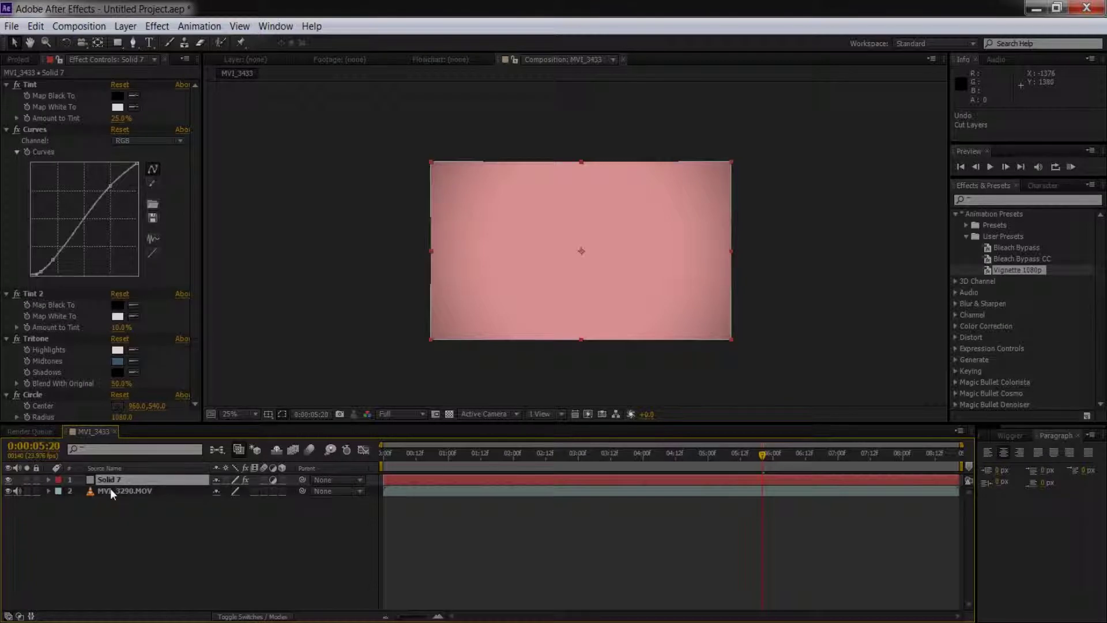
key(ctrl+z)
Step: Apply the Vignette 1080p preset with no layer selected to create its own solid, and set the Circle opacity to 100%
click(133, 513)
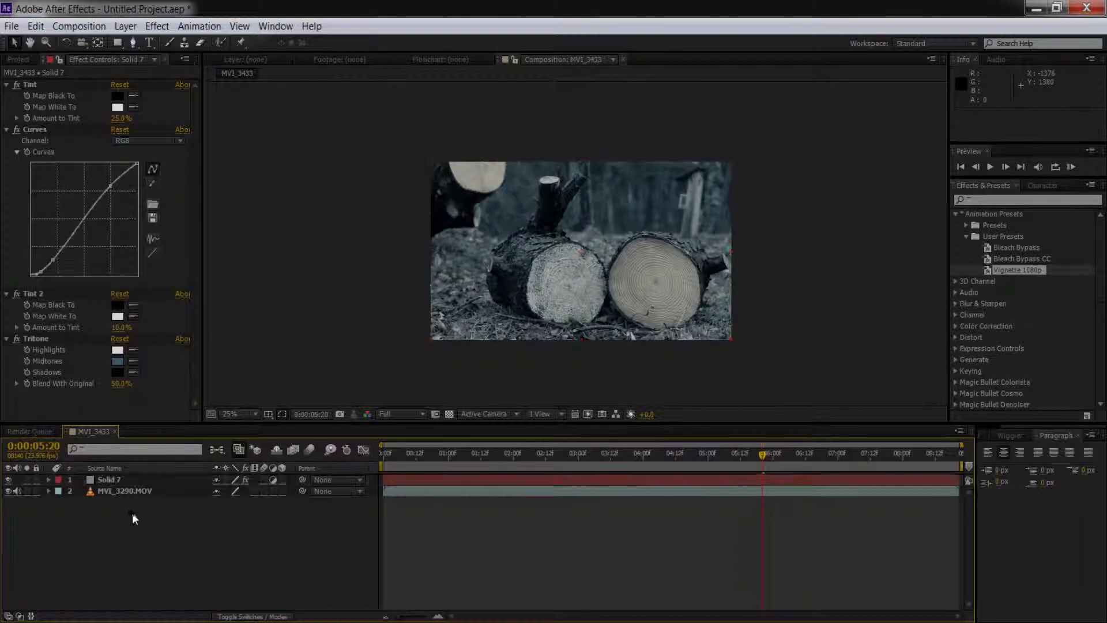
double_click(1009, 269)
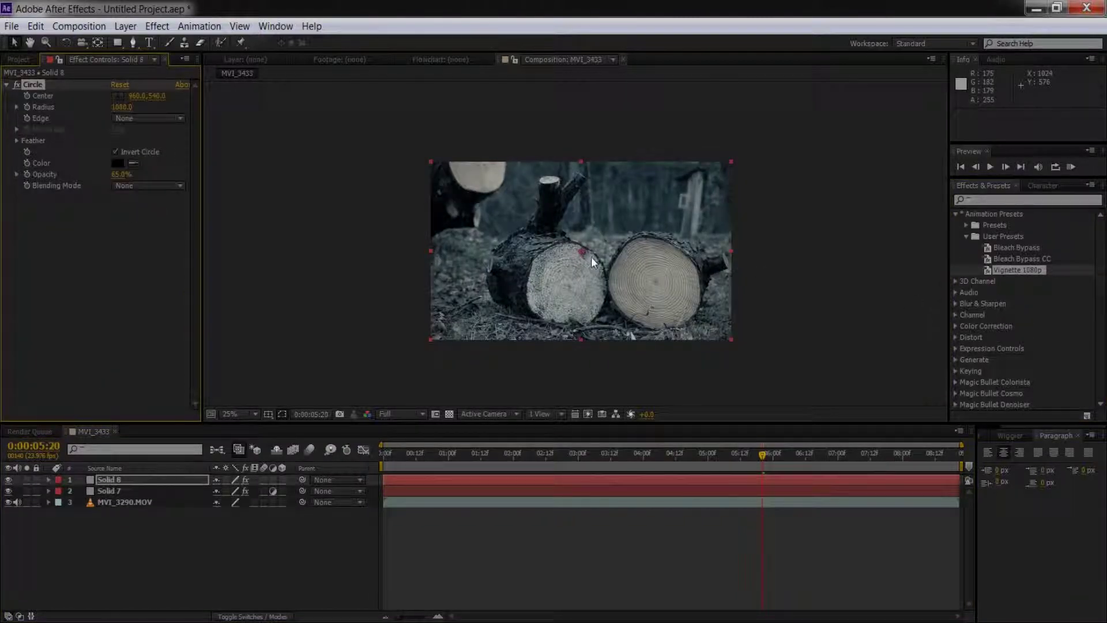
drag(122, 175, 190, 191)
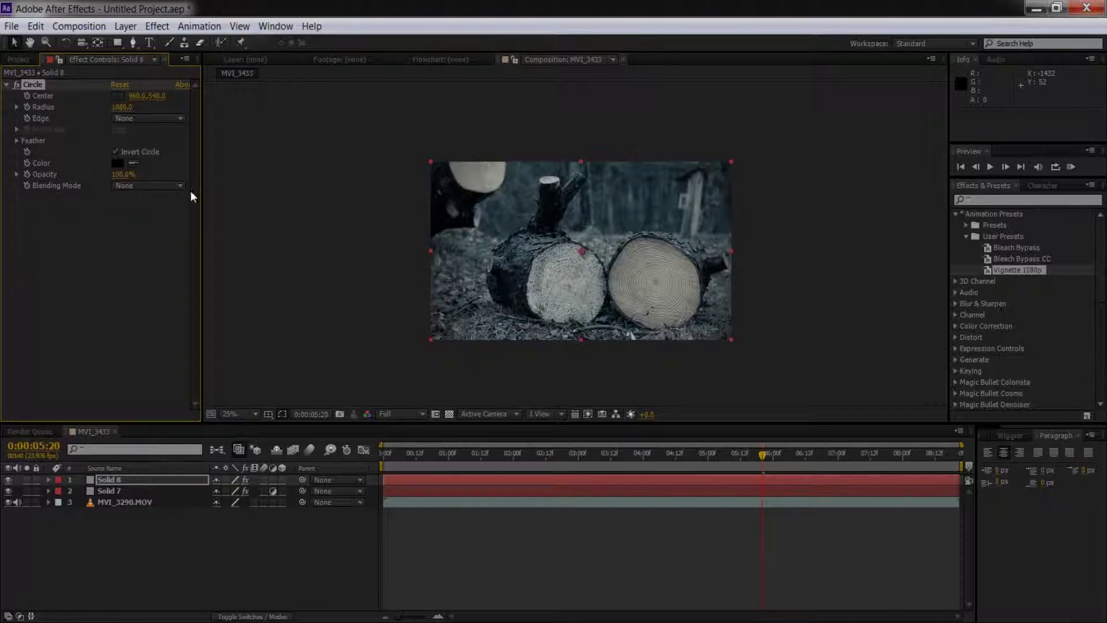
click(123, 243)
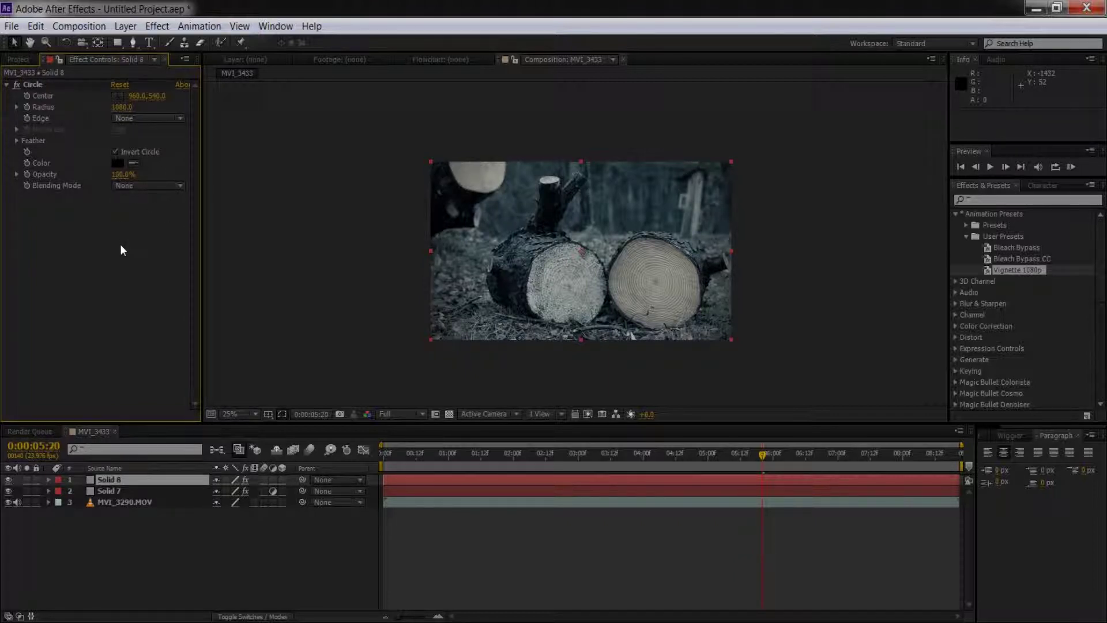
Step: Select the vignette's Circle effect, move the playhead to 0:00:01:18 and run a RAM preview of the graded composition
click(42, 84)
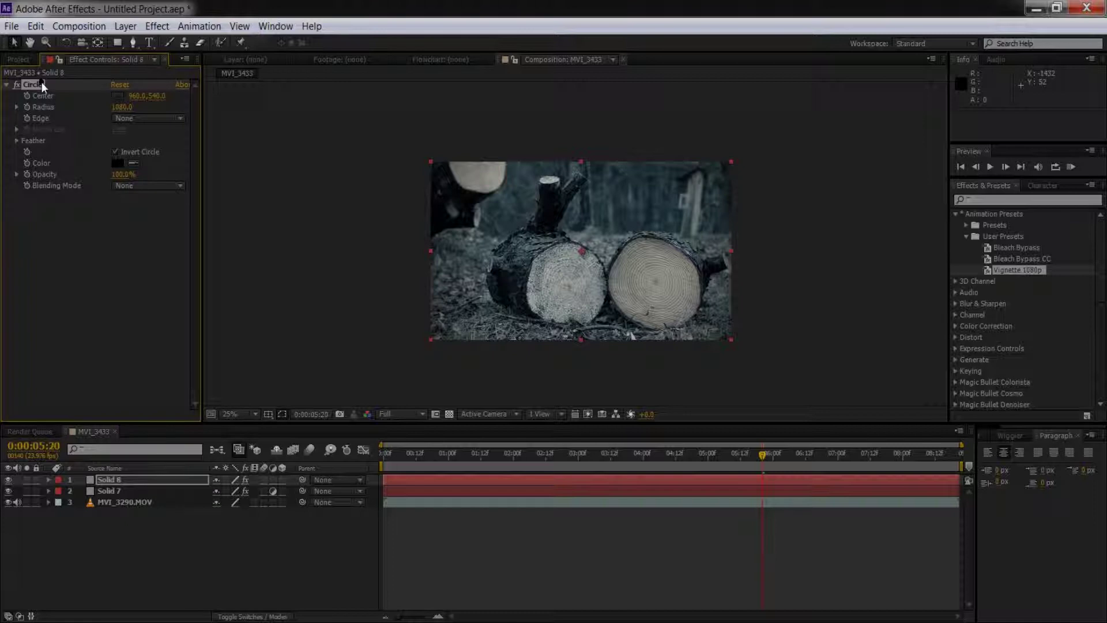
click(116, 151)
click(470, 454)
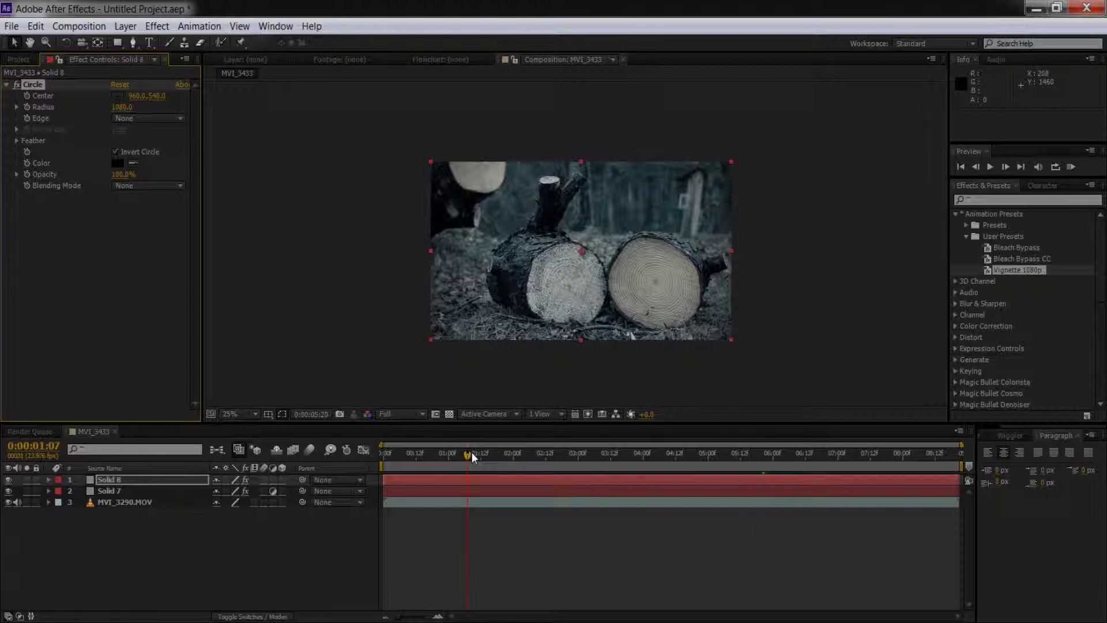
drag(471, 454, 497, 457)
key(KP_0)
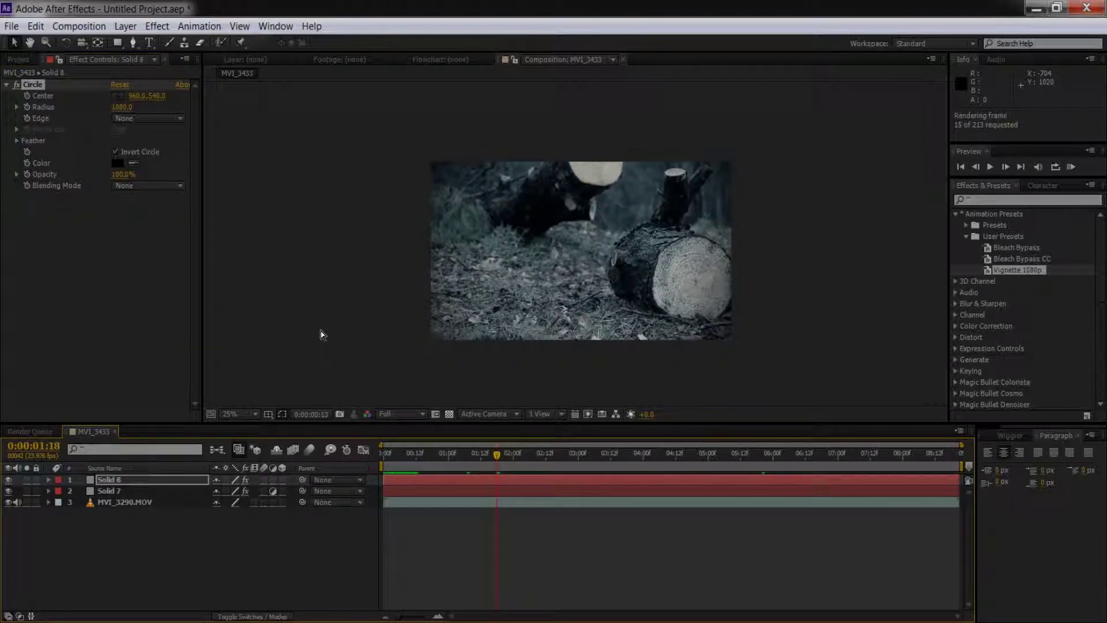
click(449, 455)
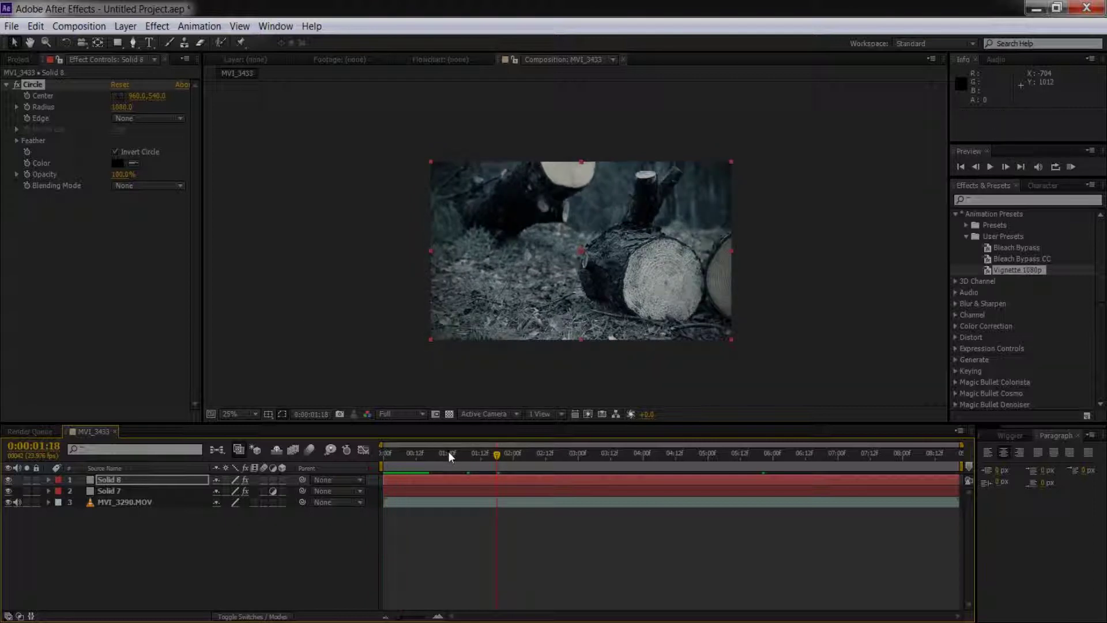
Step: Set the work area to start at 0:00:01:00 and RAM preview the graded footage with the vignette
click(448, 452)
key(b)
key(KP_0)
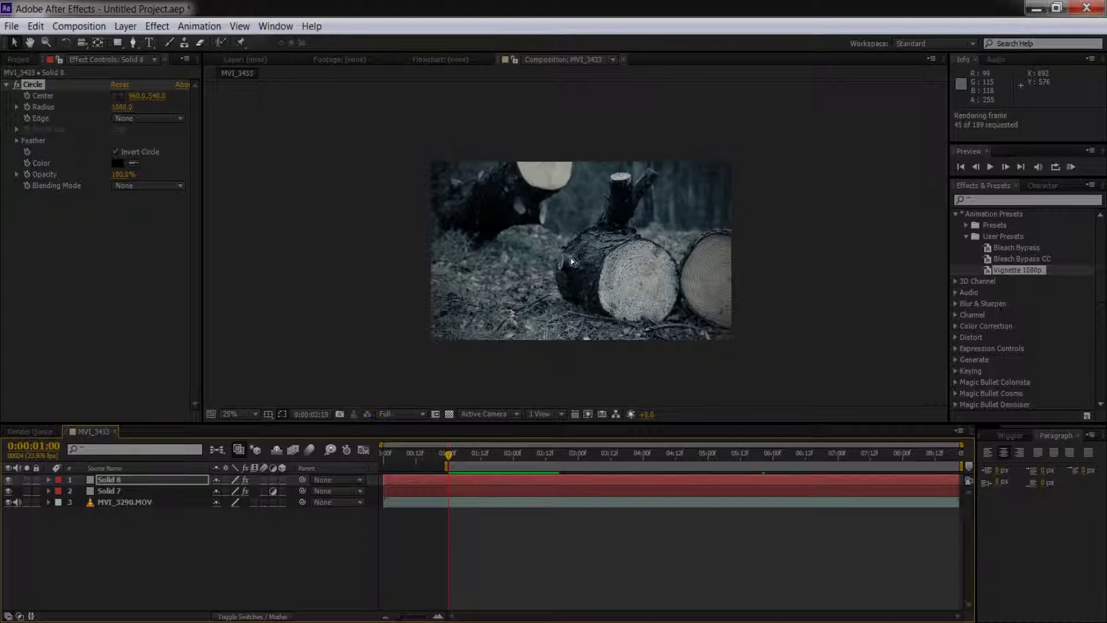
key(space)
key(space)
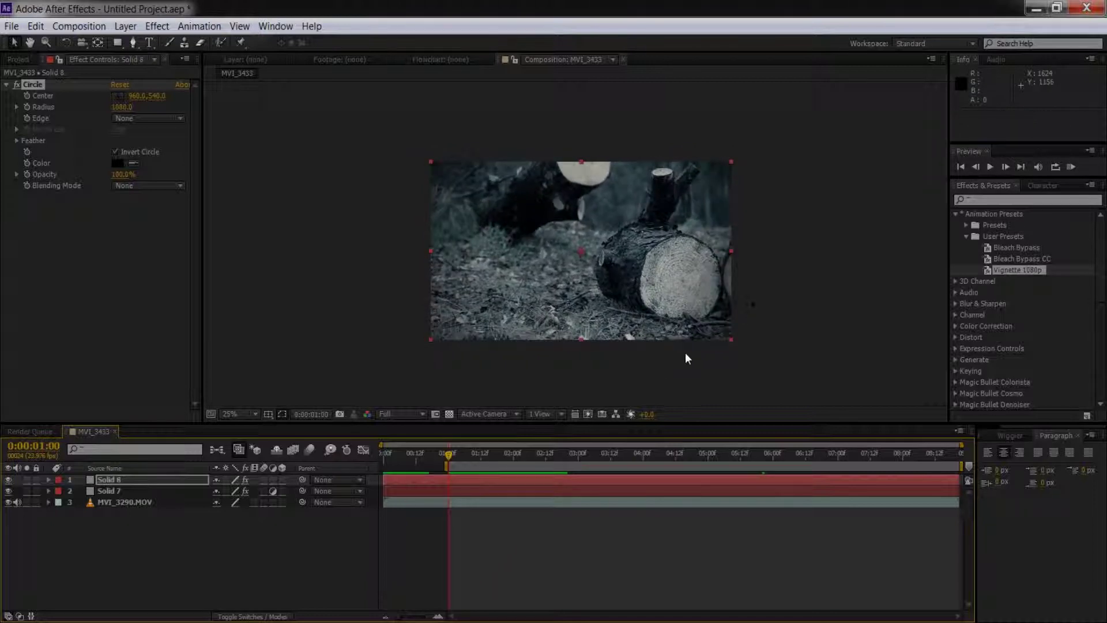
Step: Move the playhead to 0:00:01:22 and deselect all layers to view the graded frame without layer handles
drag(499, 458, 508, 458)
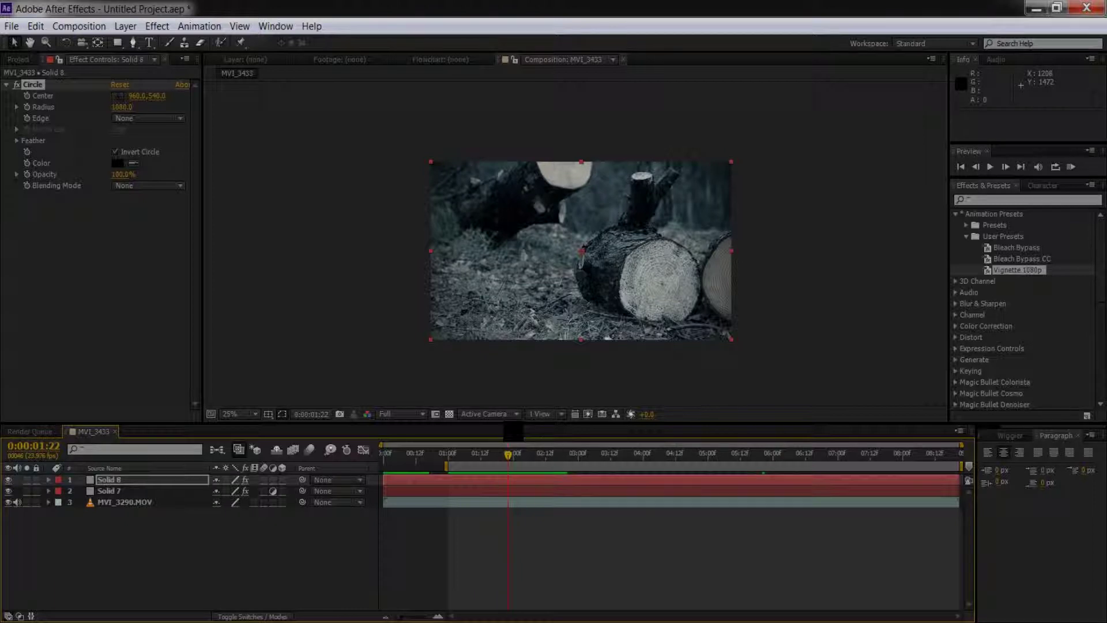
click(407, 340)
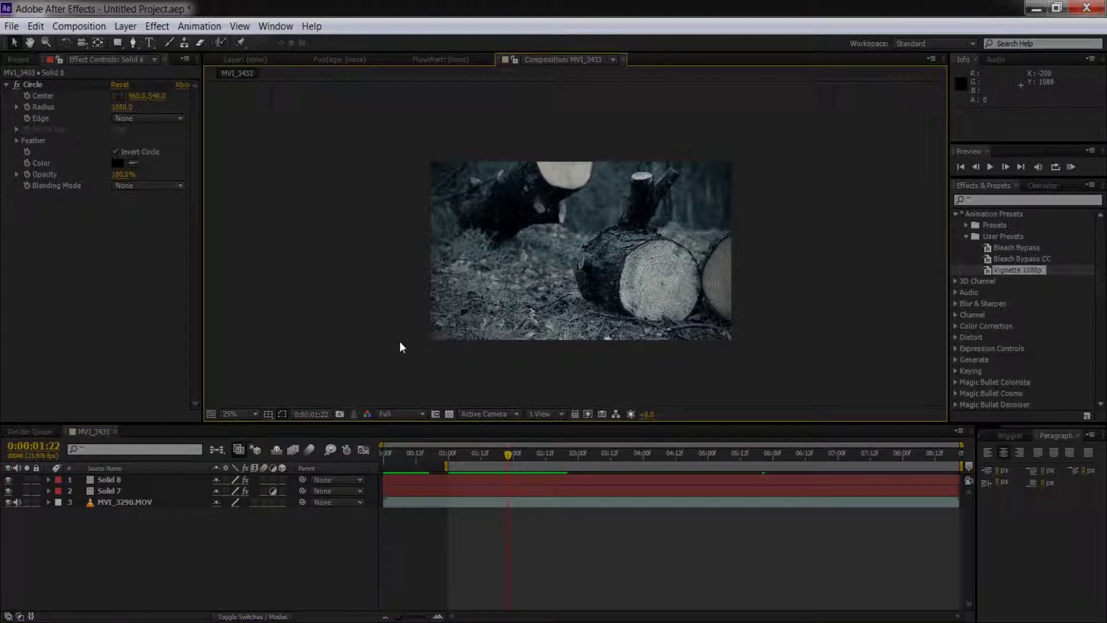